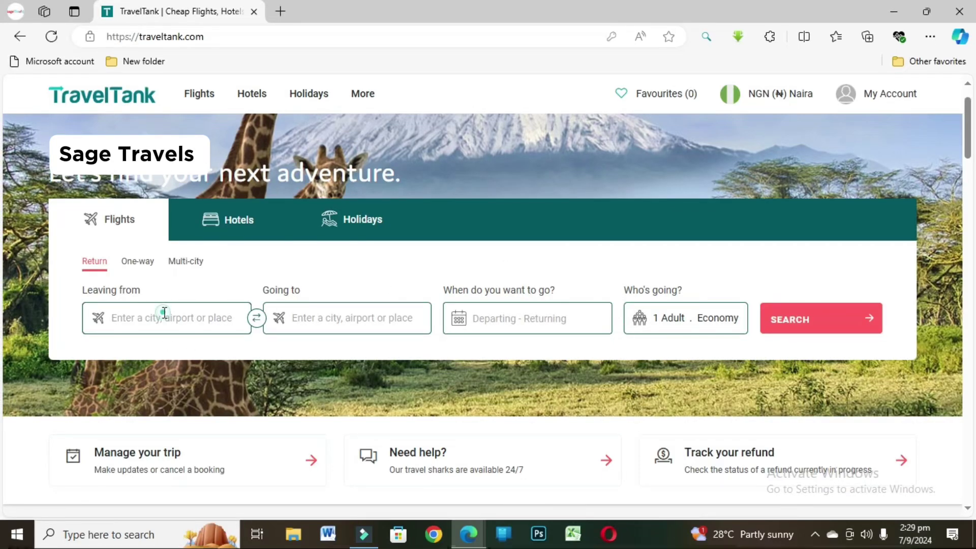
Enter Lagos Murtala Muhammed as origin and London Heathrow as destination, and make it one-way
click(163, 316)
text(los)
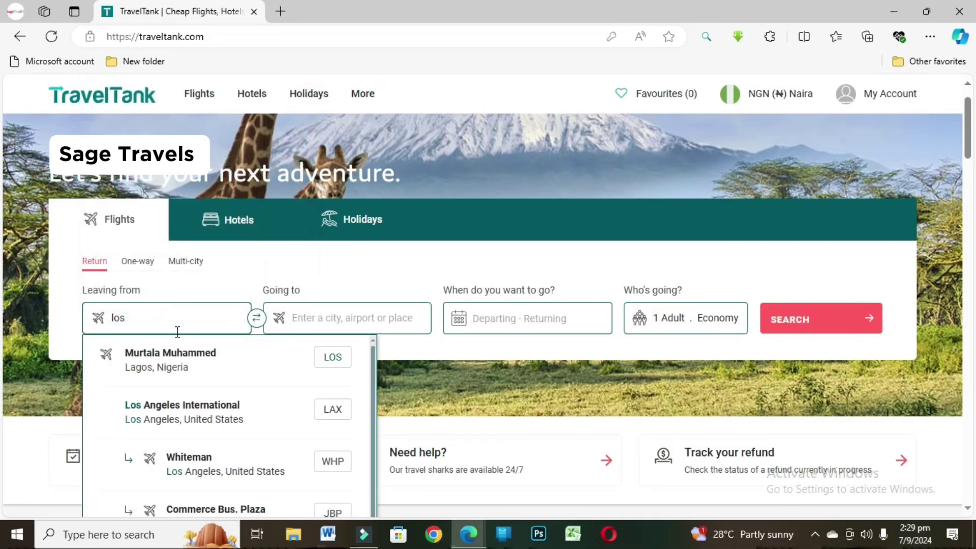
click(189, 363)
click(334, 318)
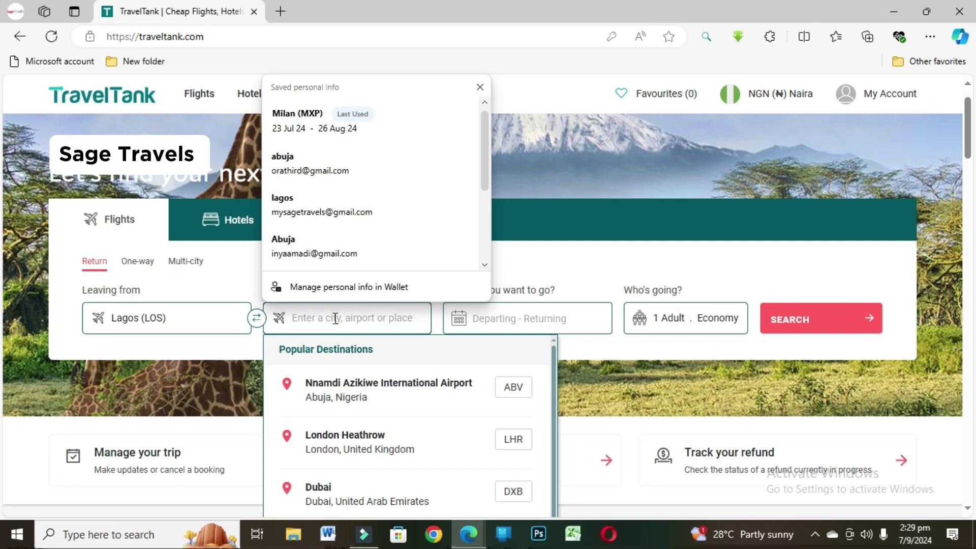
text(lhr)
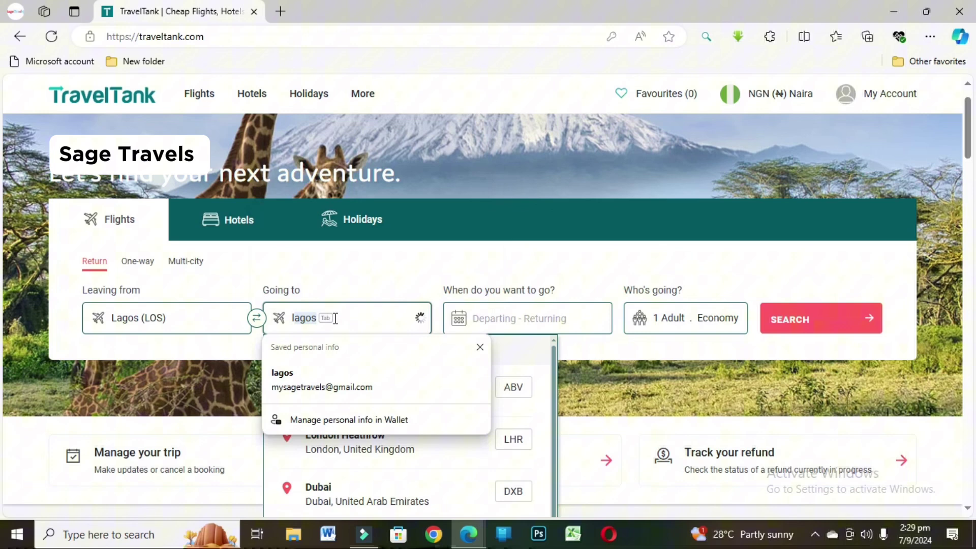
click(306, 364)
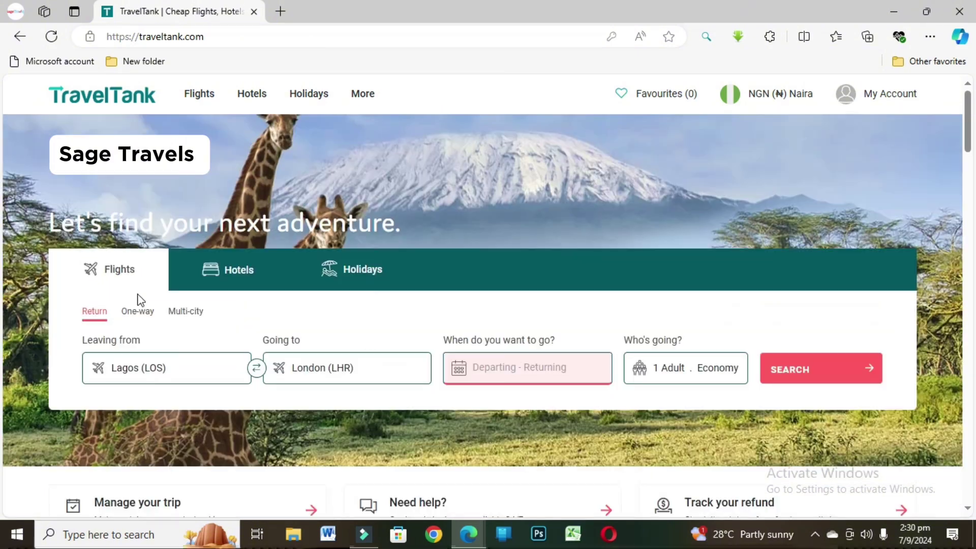
click(144, 312)
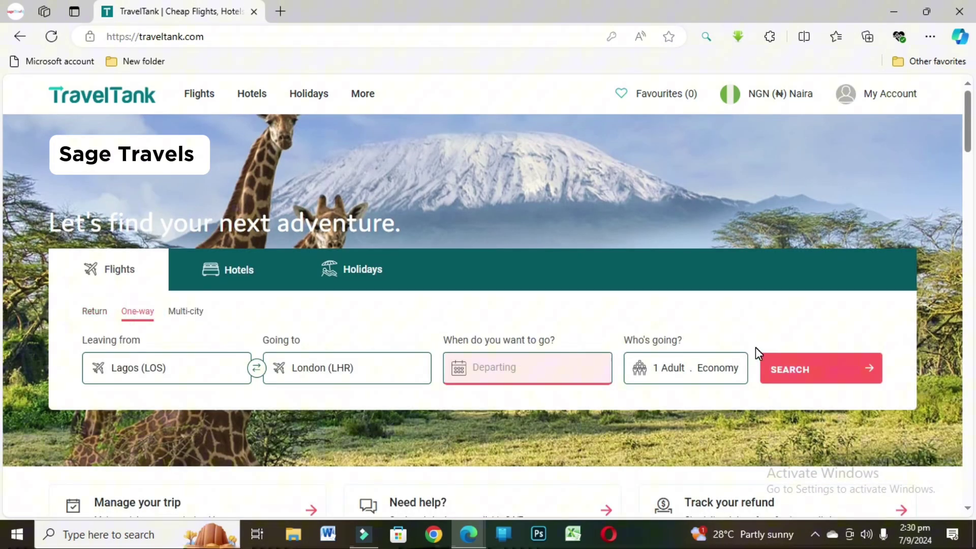
click(812, 367)
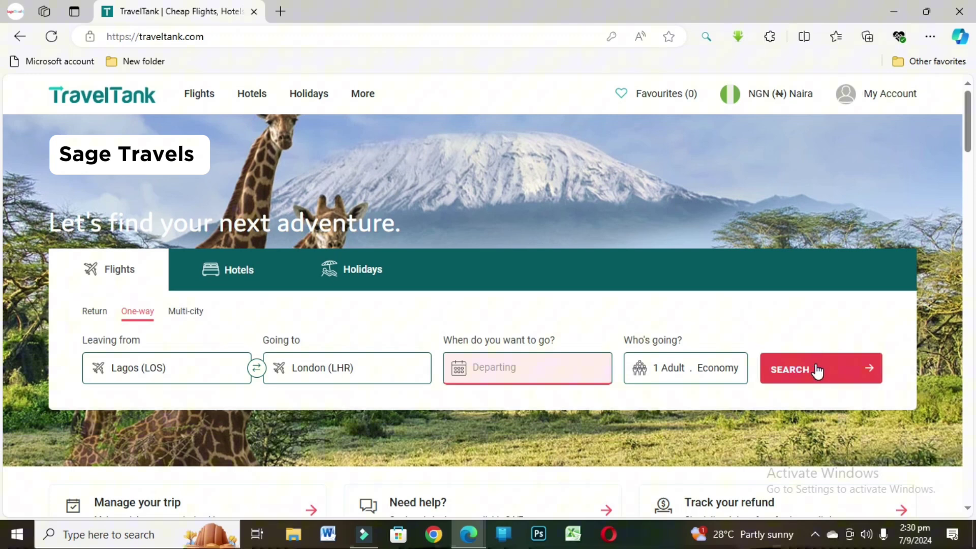
Search one-way Lagos–Heathrow flights departing 2 October 2024
click(553, 368)
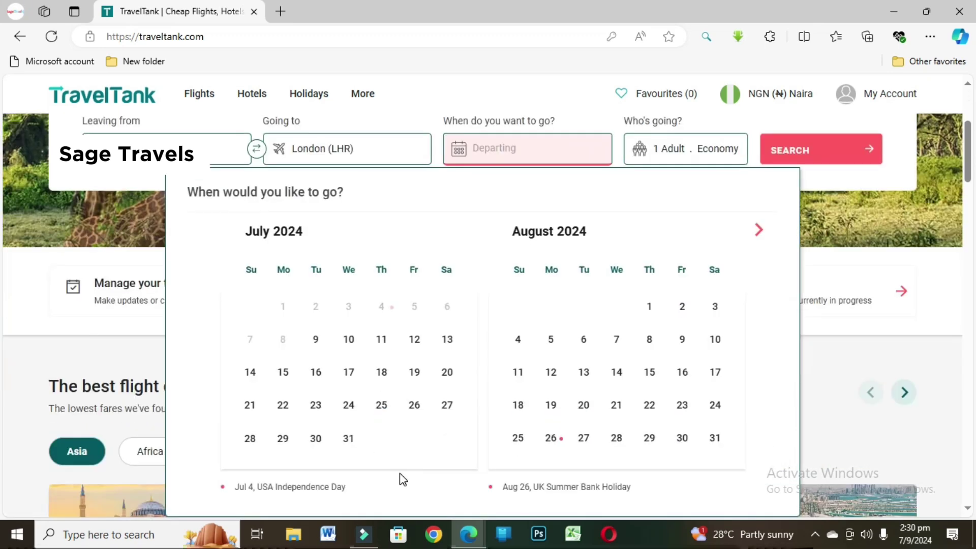
click(759, 210)
click(760, 210)
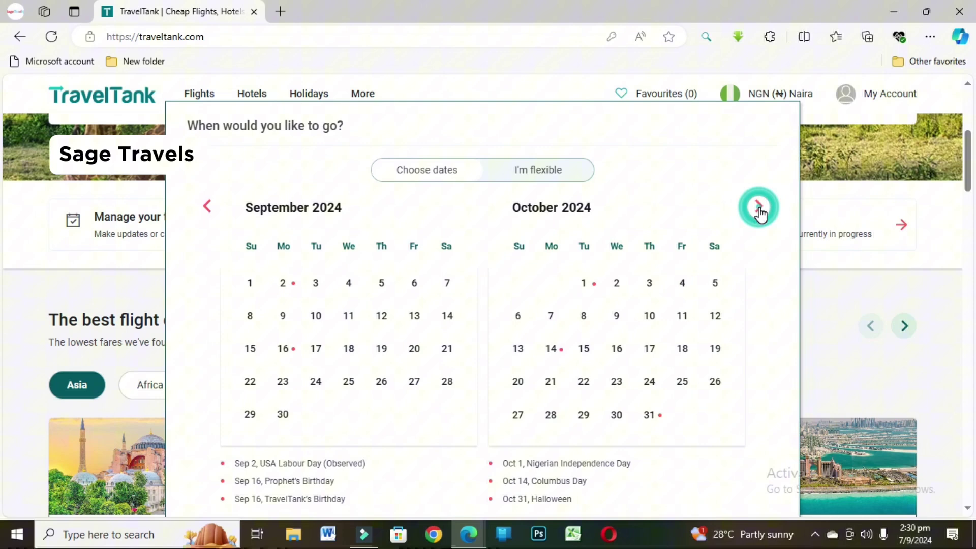
click(617, 286)
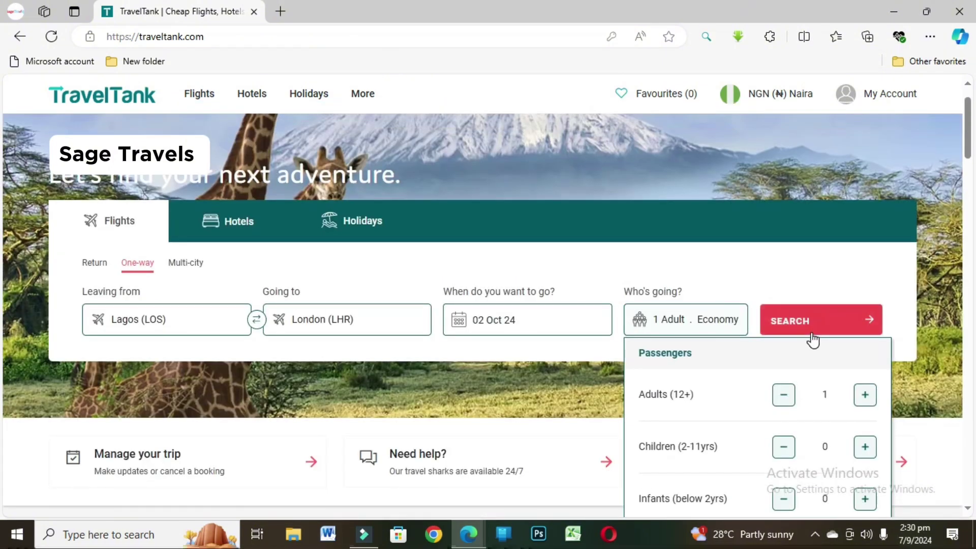
click(811, 331)
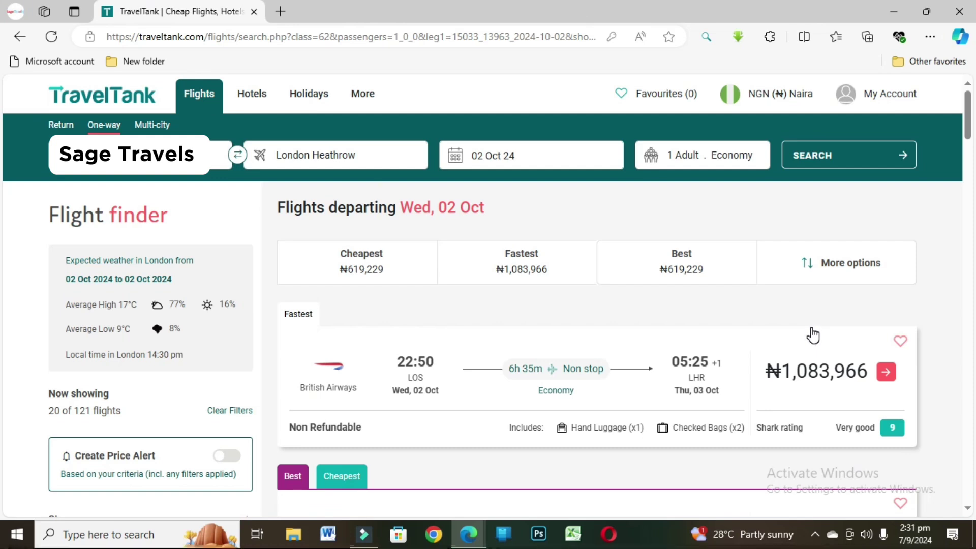
Scroll through the 2 October fares, led by Royal Air Maroc at ₦619,229
scroll(756, 387, down, 5)
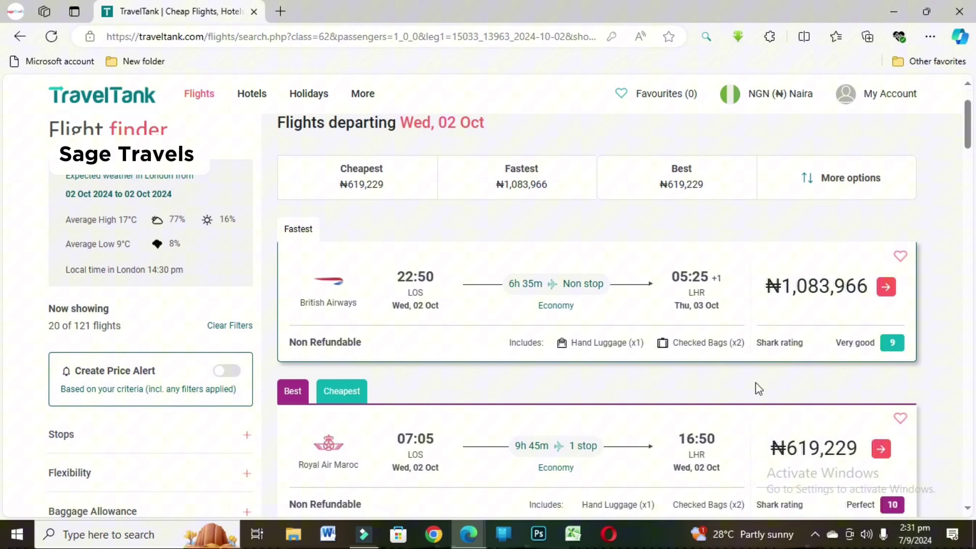
scroll(757, 389, down, 1)
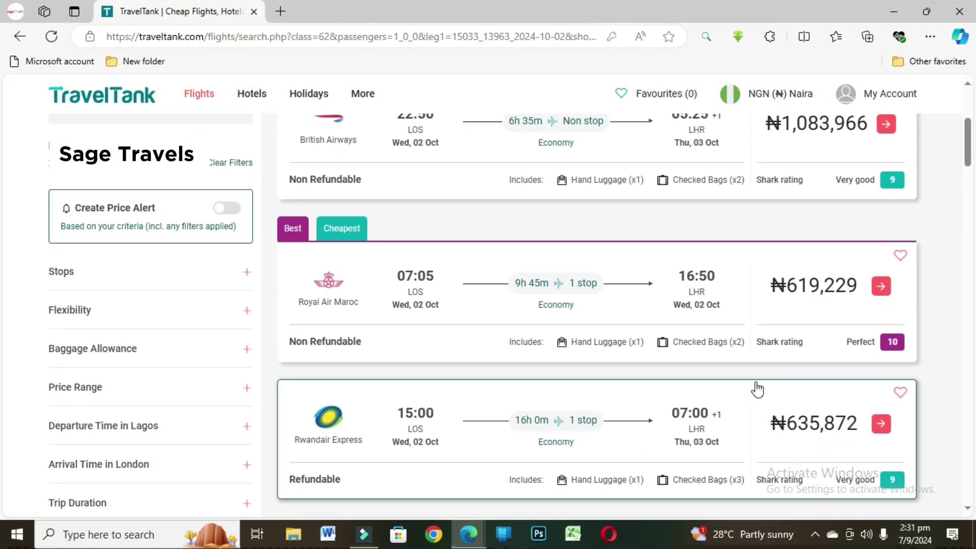
scroll(758, 389, down, 1)
scroll(757, 389, down, 1)
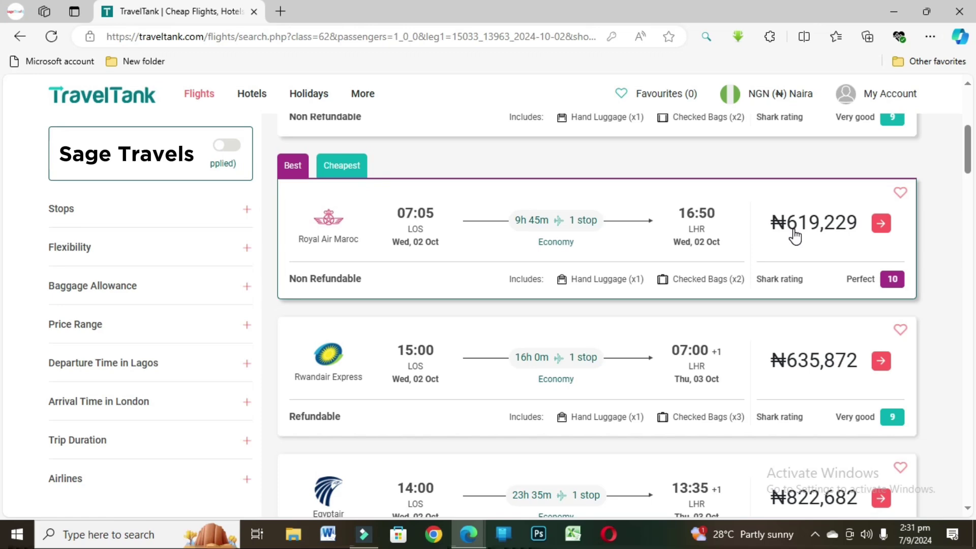
scroll(773, 251, down, 1)
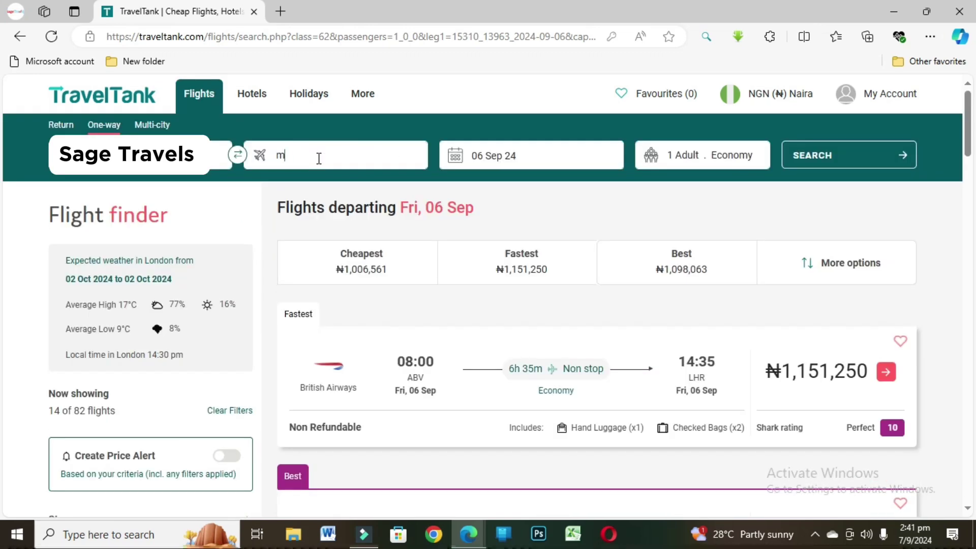
Change the destination to Manchester (MAN)
text(an)
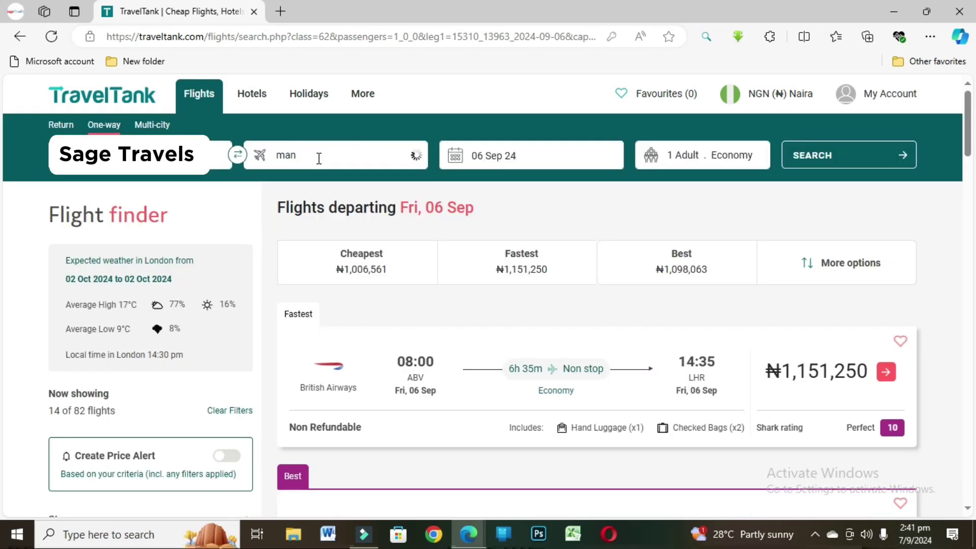
click(376, 210)
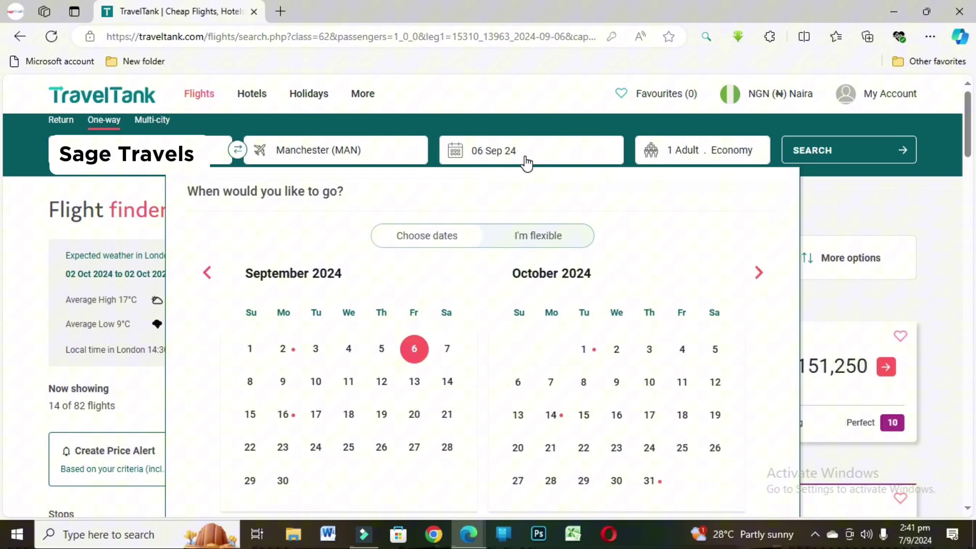
scroll(526, 161, down, 1)
scroll(268, 151, up, 1)
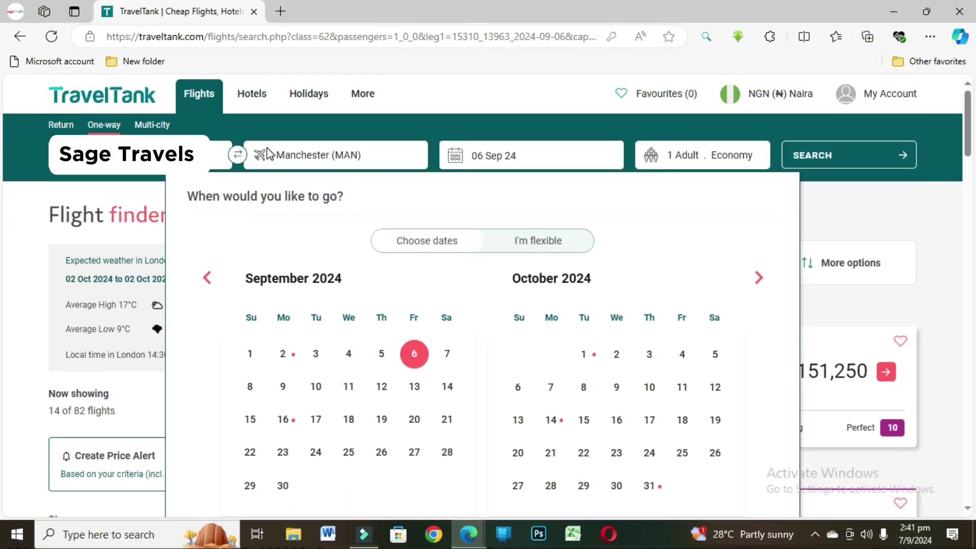
Make it a return trip dated 11 October to 24 October
click(63, 125)
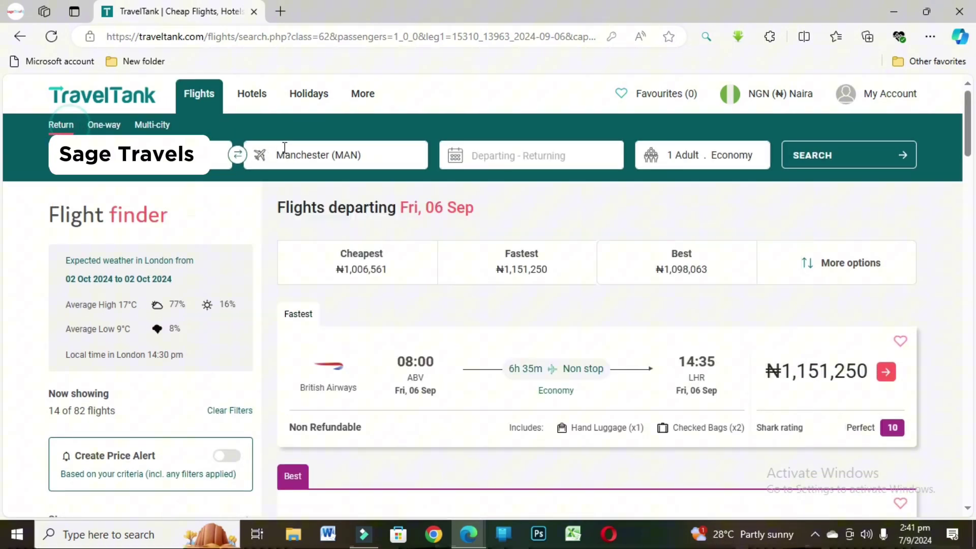
click(474, 156)
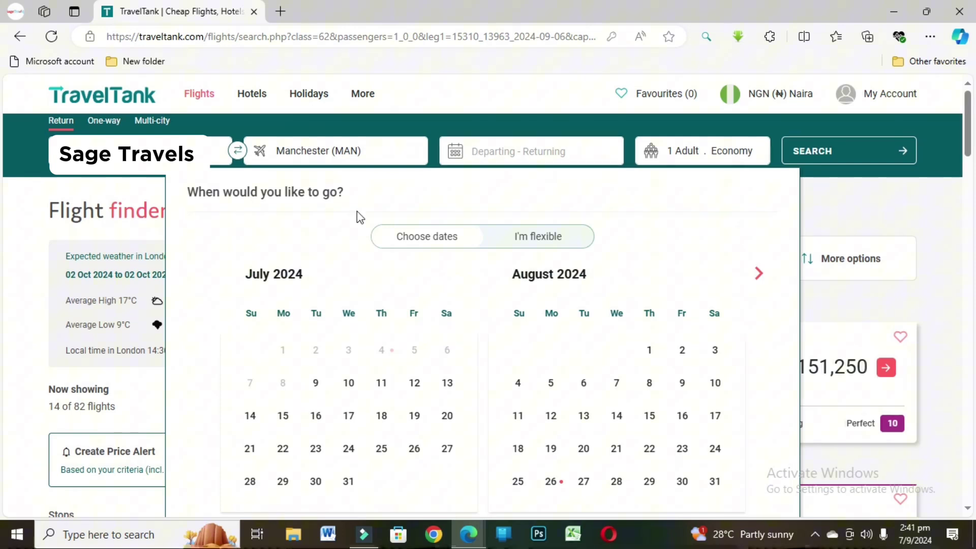
click(759, 274)
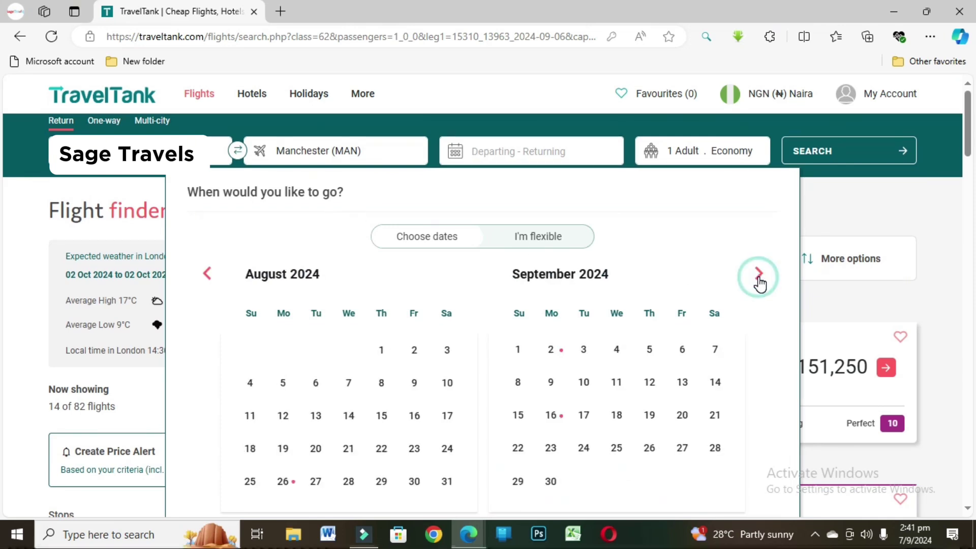
click(759, 274)
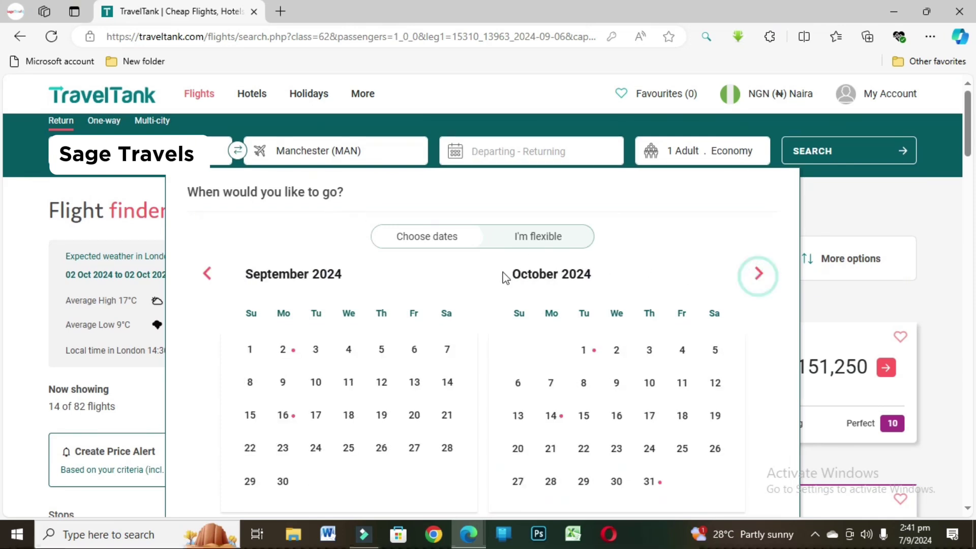
click(682, 382)
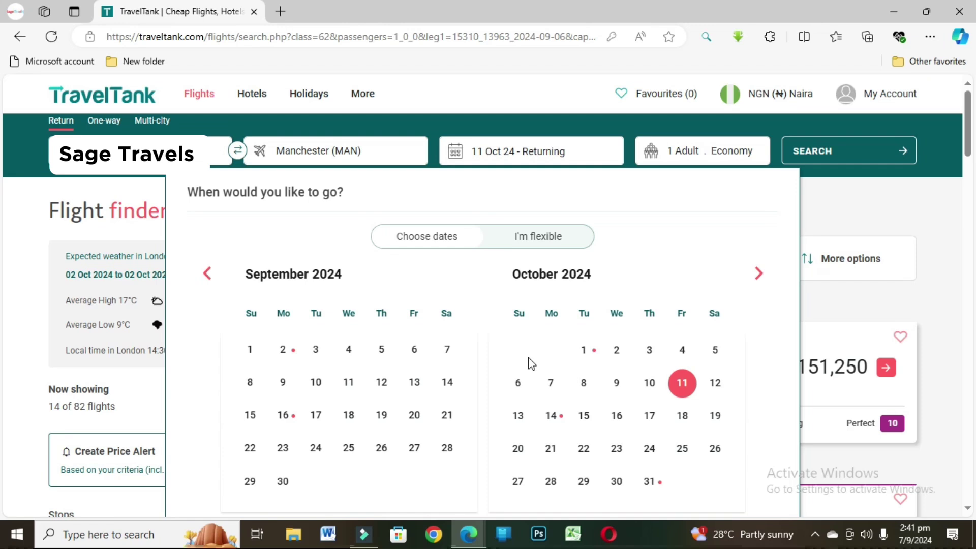
click(583, 416)
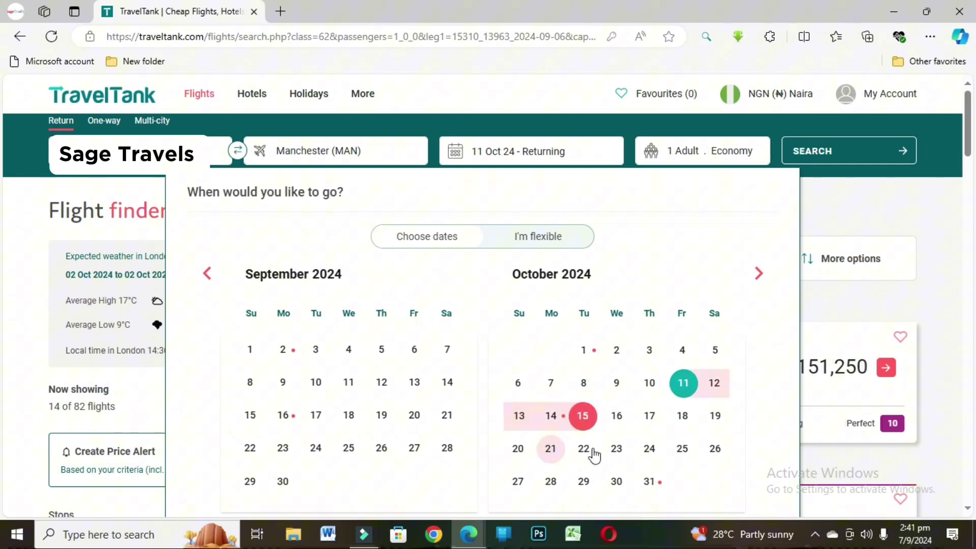
click(657, 451)
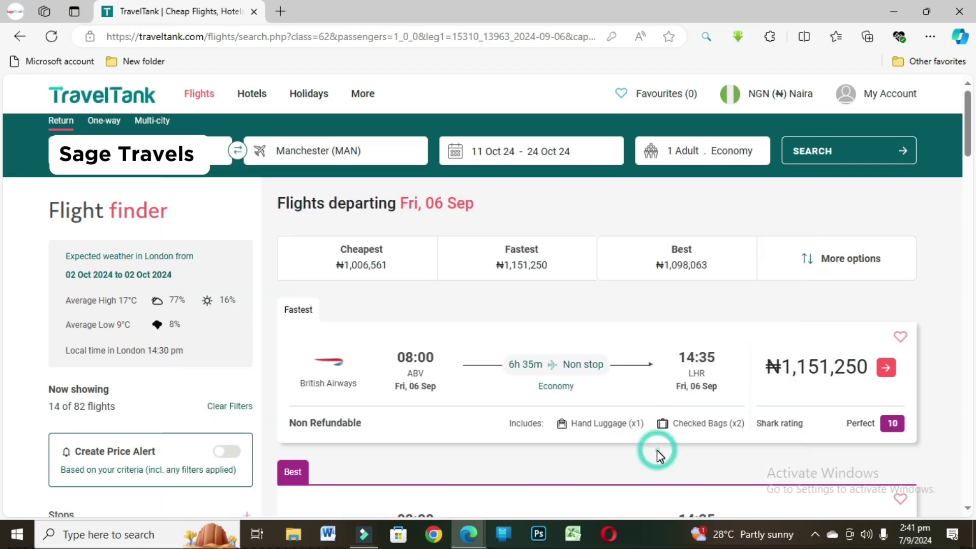
click(846, 162)
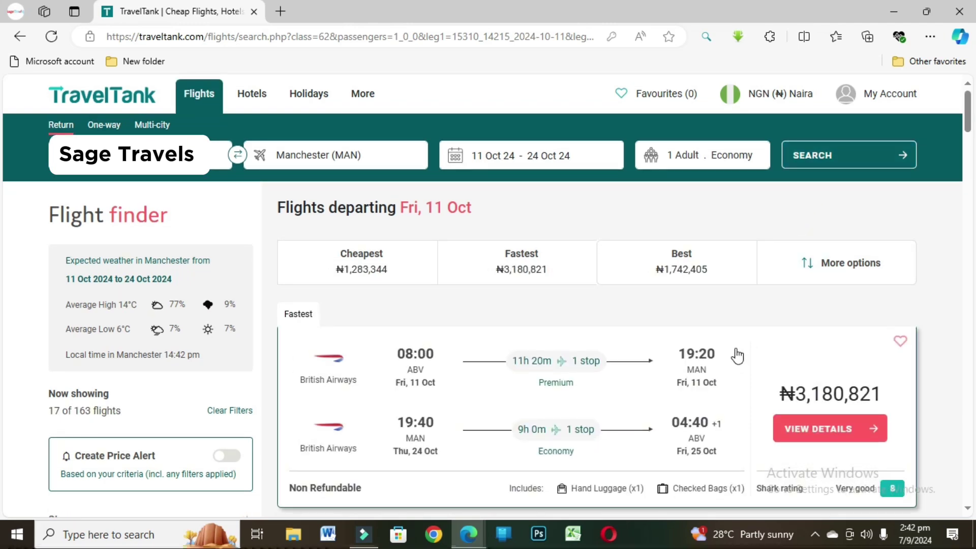
scroll(731, 354, down, 6)
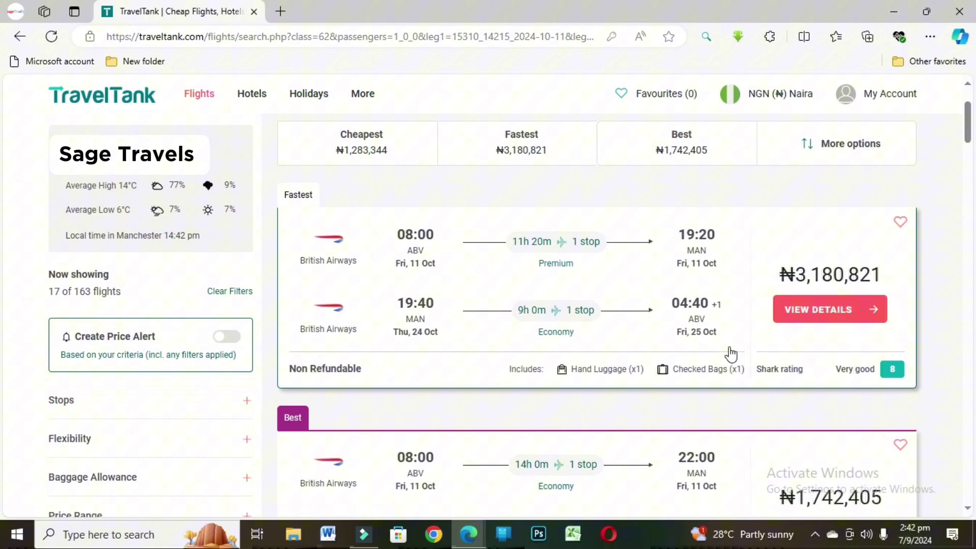
scroll(731, 355, down, 3)
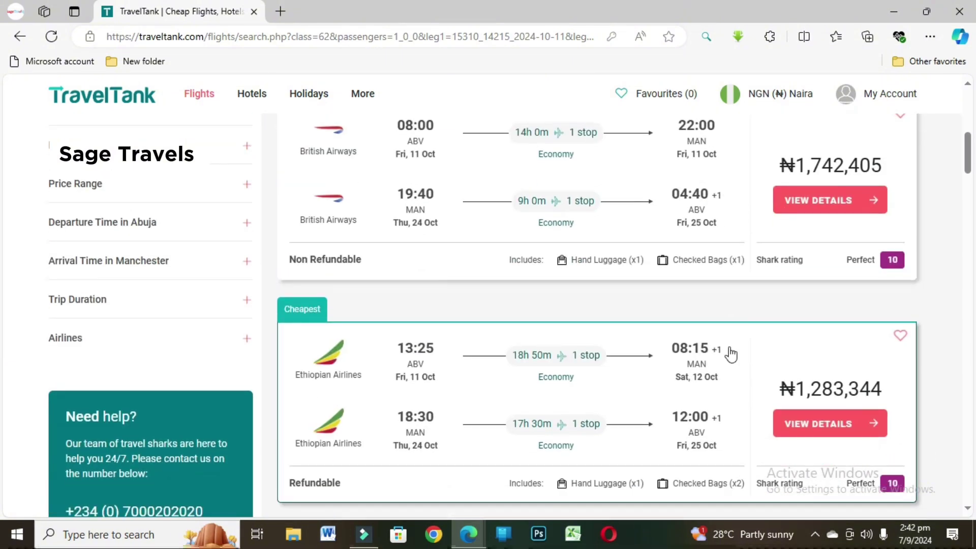
scroll(731, 354, up, 1)
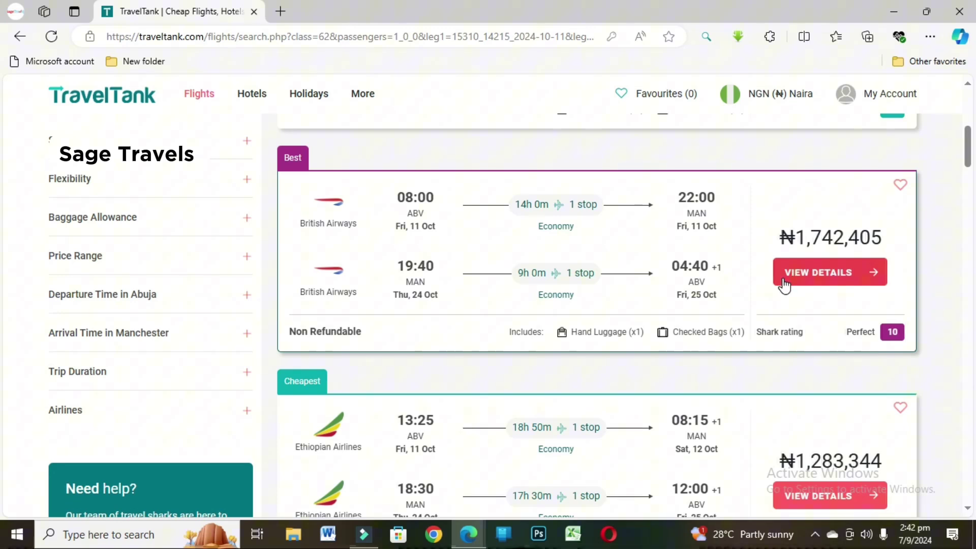
scroll(788, 288, up, 1)
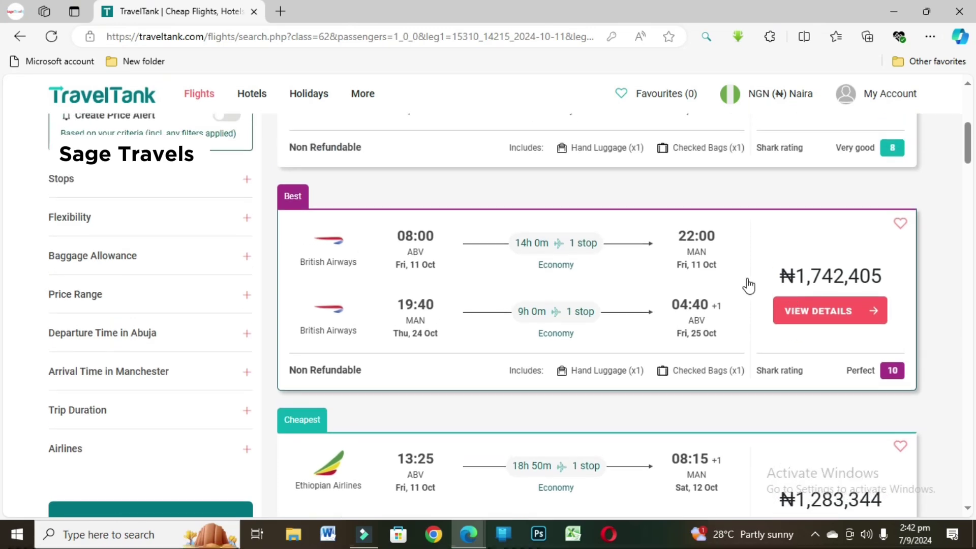
scroll(747, 295, down, 3)
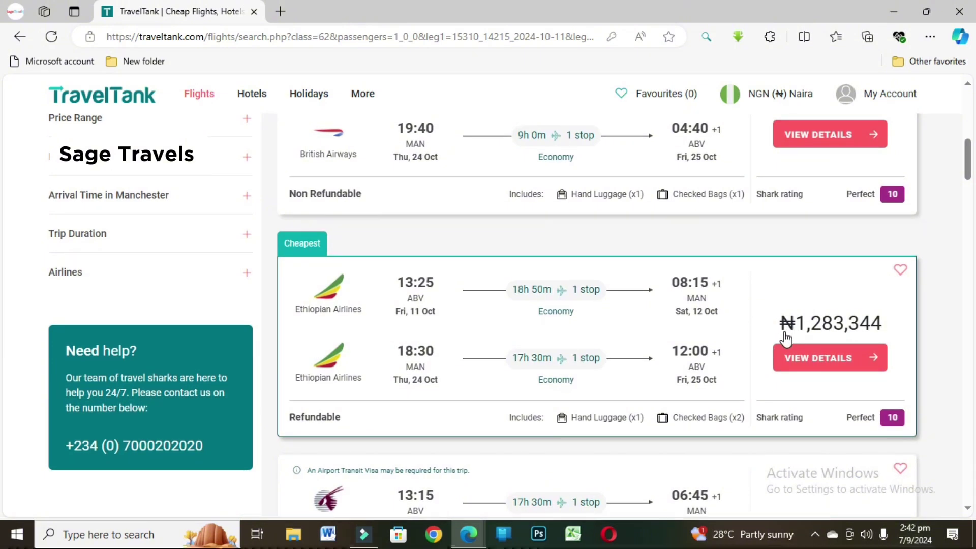
scroll(786, 340, up, 1)
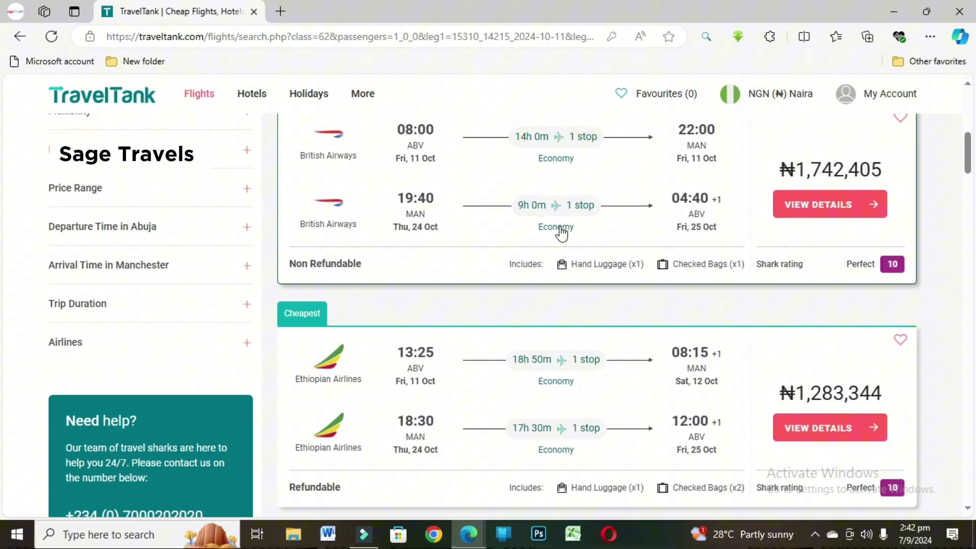
scroll(626, 343, down, 5)
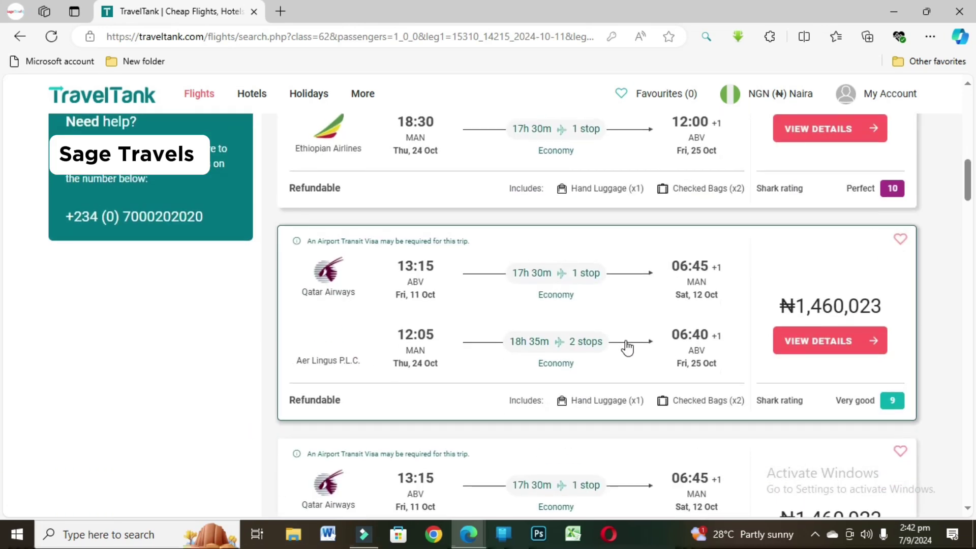
scroll(625, 344, up, 1)
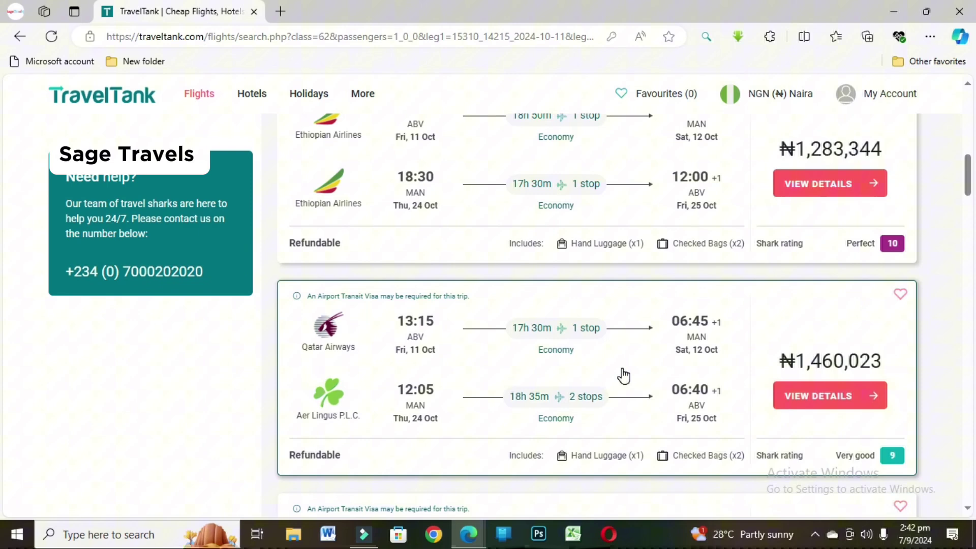
scroll(624, 376, up, 10)
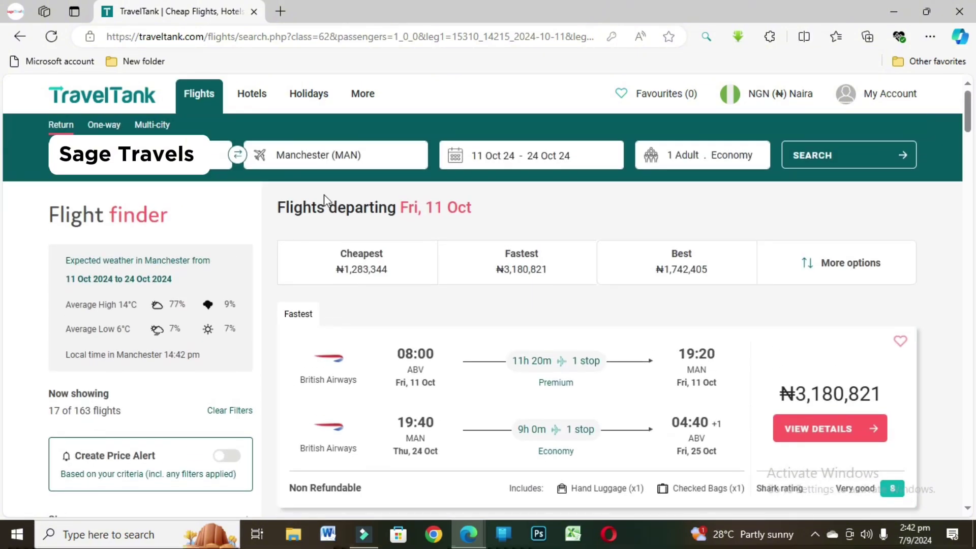
Replace the Manchester destination with London Heathrow (LHR)
click(339, 152)
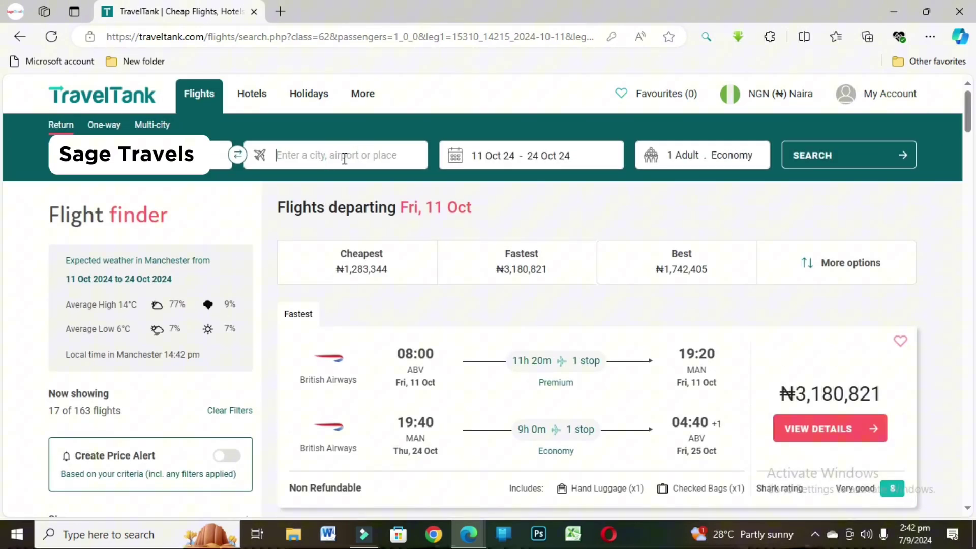
text(l)
key(BackSpace)
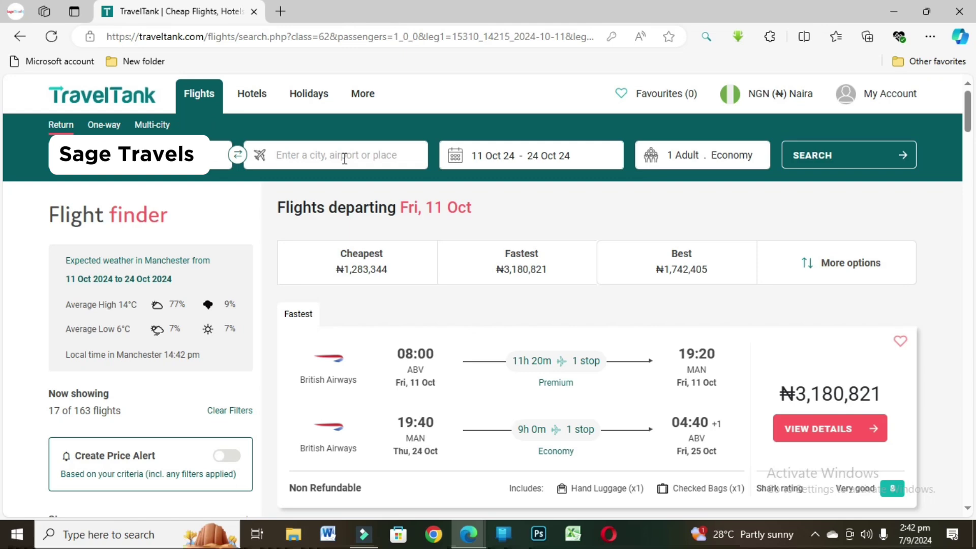
text(lhr)
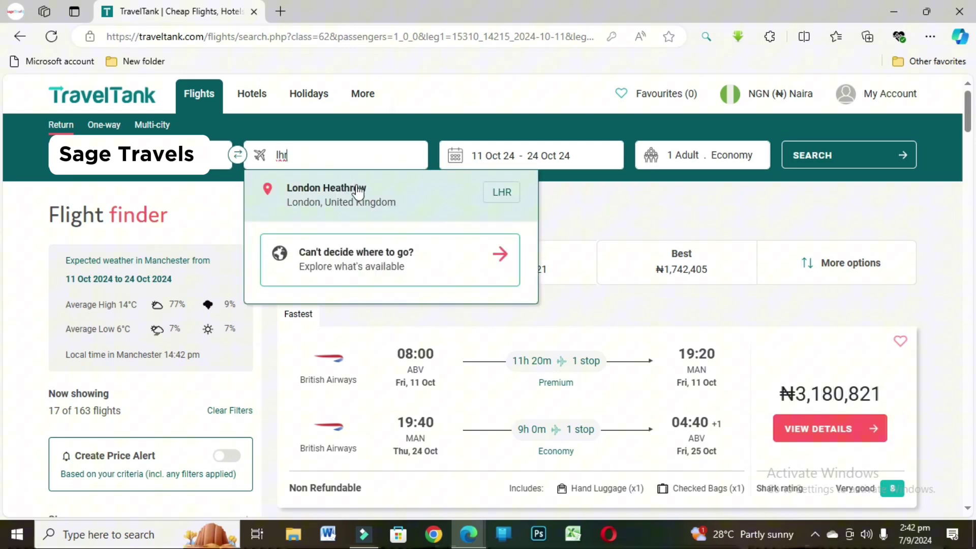
click(361, 192)
Search return flights for 11–30 September
click(523, 160)
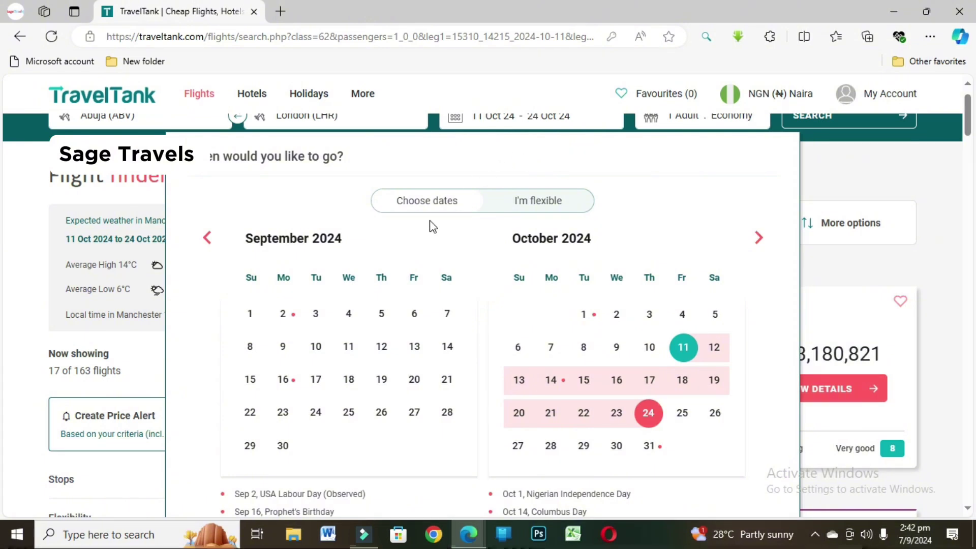
click(348, 344)
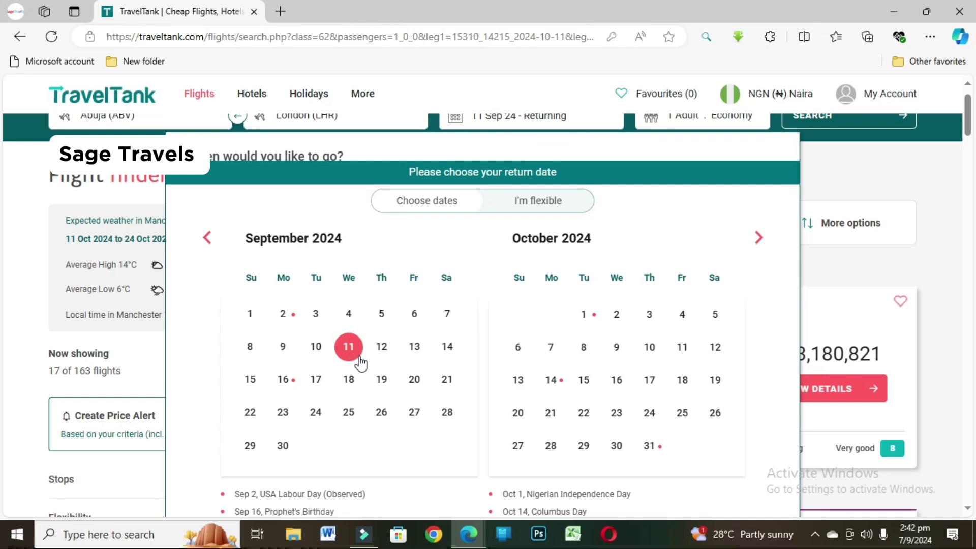
click(280, 445)
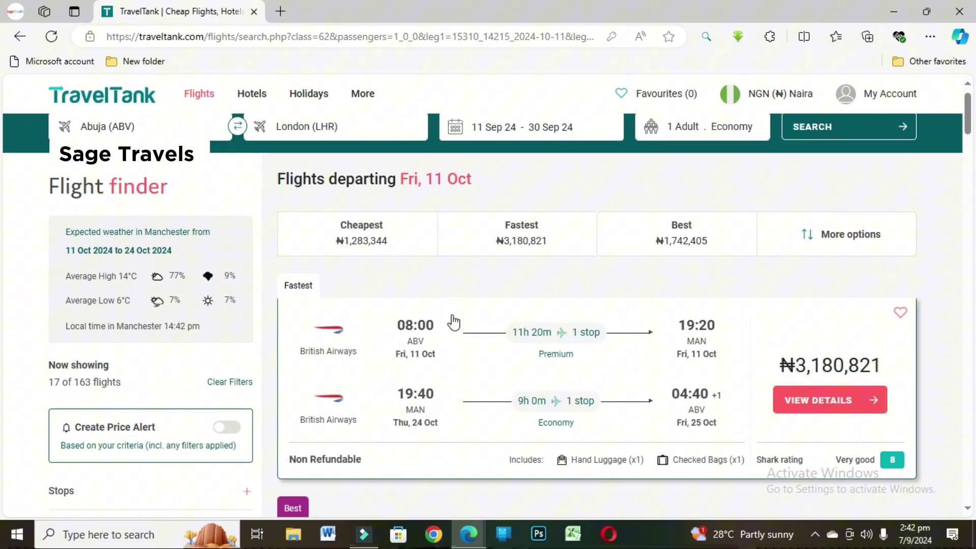
scroll(779, 157, up, 1)
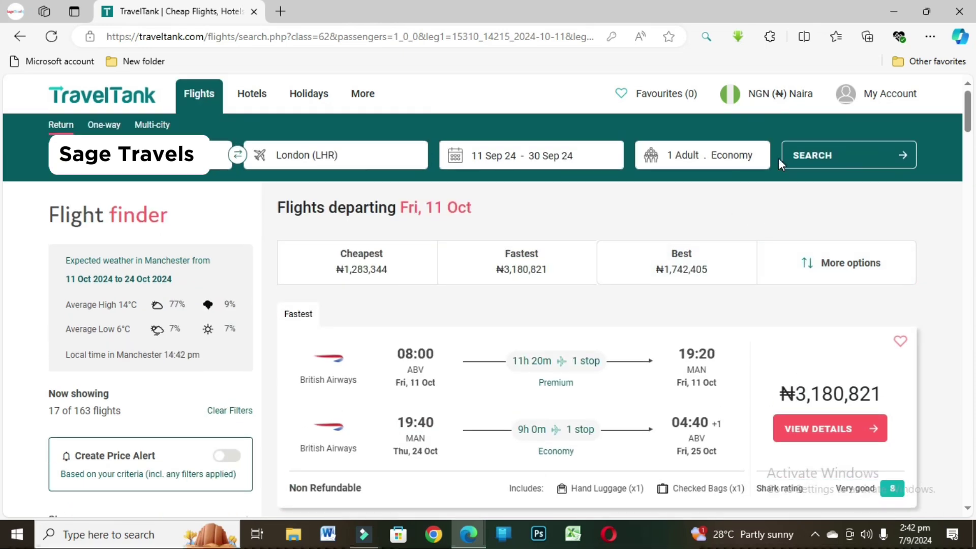
click(854, 159)
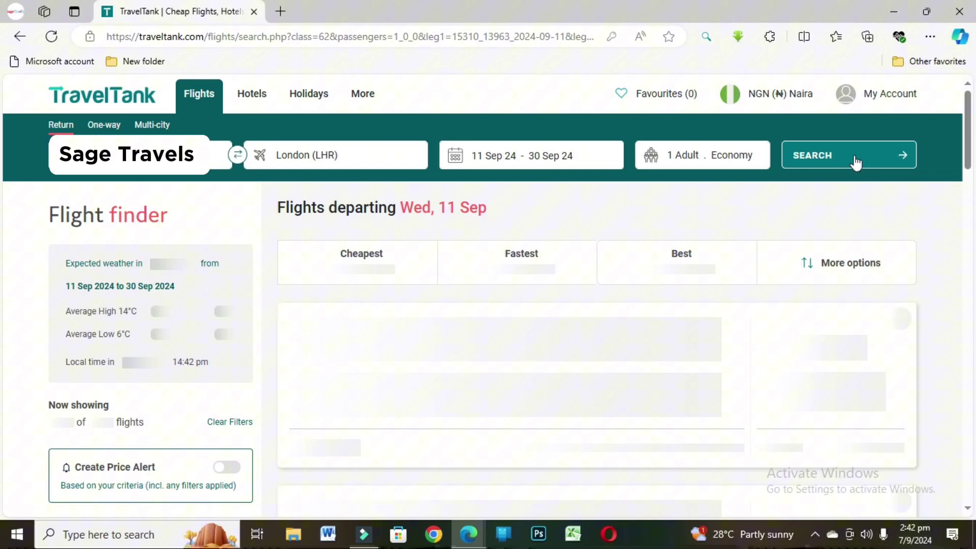
Compare results: Egyptair cheapest at ₦1,374,668, British Airways best at ₦1,619,363
scroll(679, 337, down, 2)
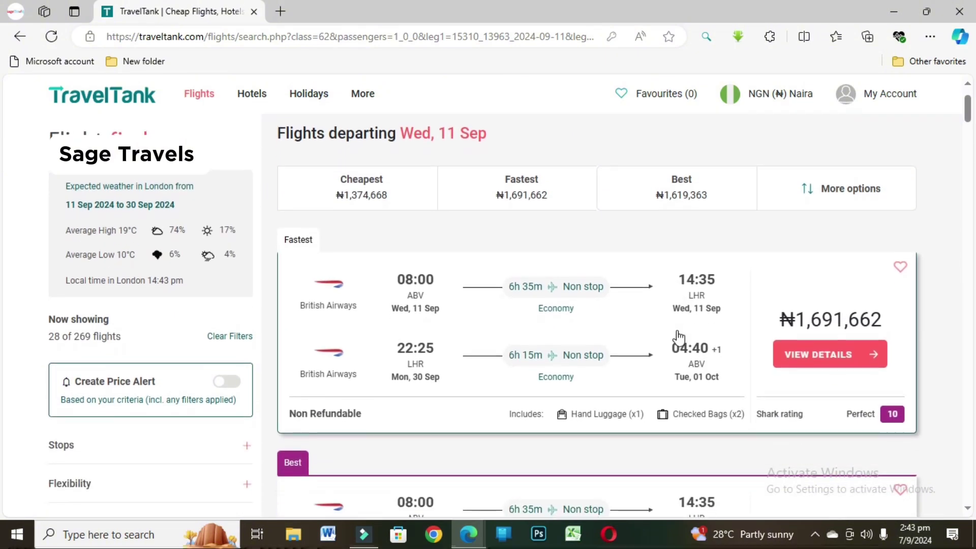
scroll(678, 337, down, 5)
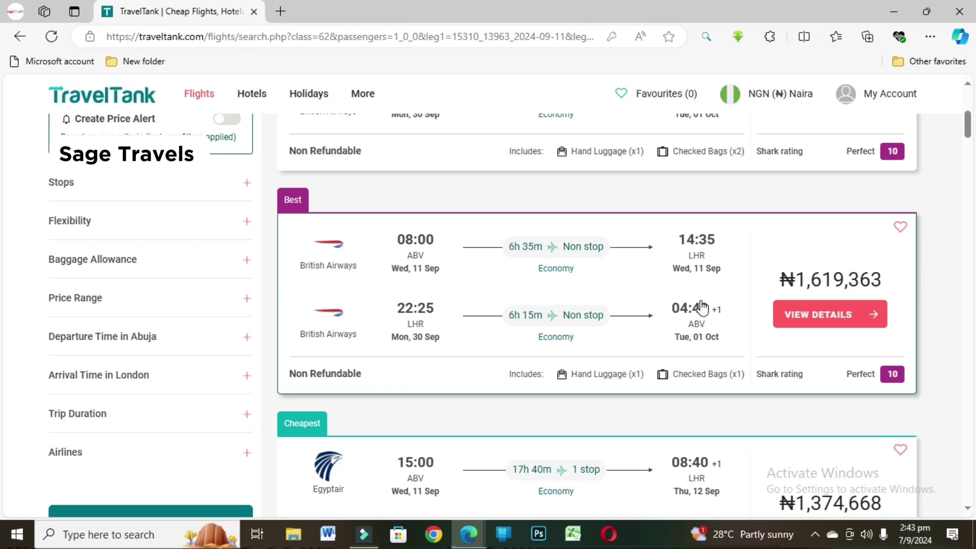
scroll(701, 307, down, 3)
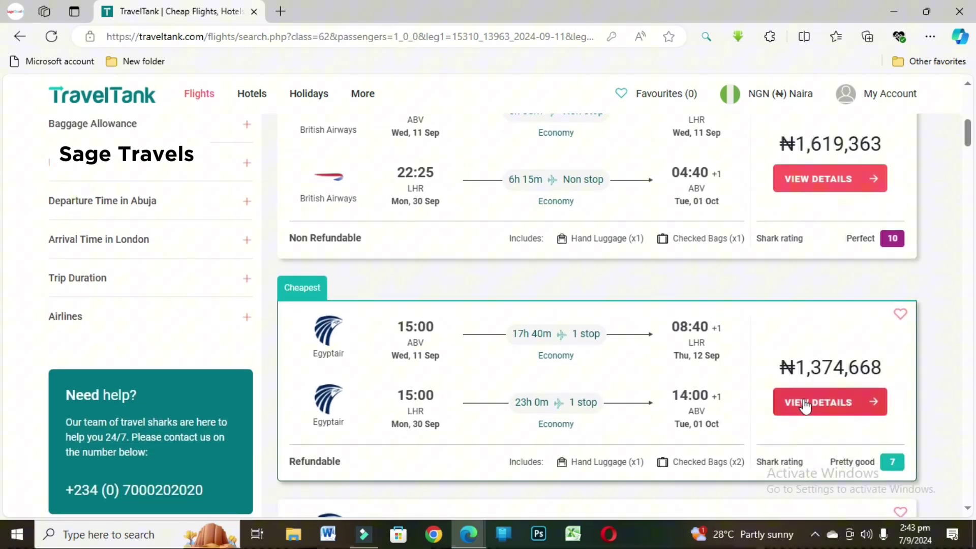
scroll(766, 407, up, 2)
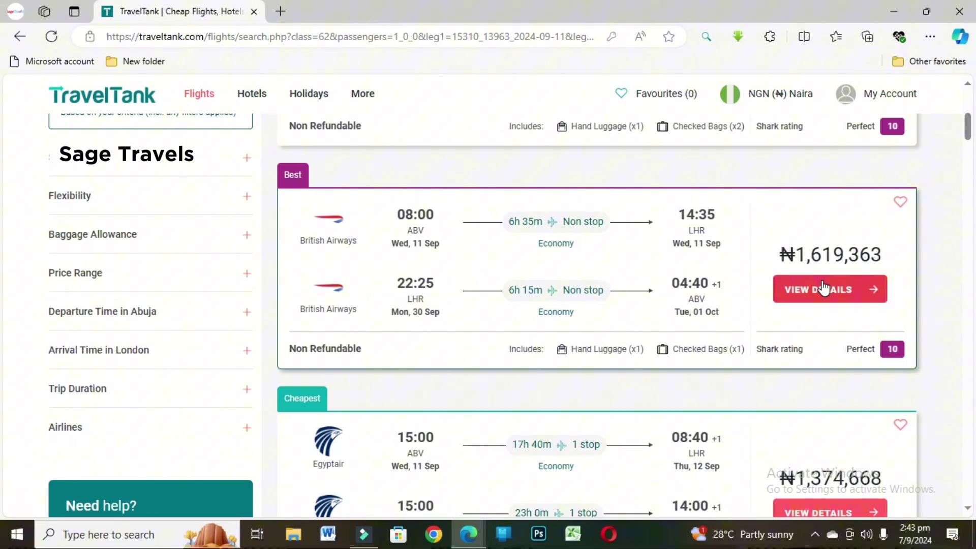
scroll(824, 287, up, 7)
Set Lagos Murtala Muhammed as destination with dates 21 September to 5 October
text(los)
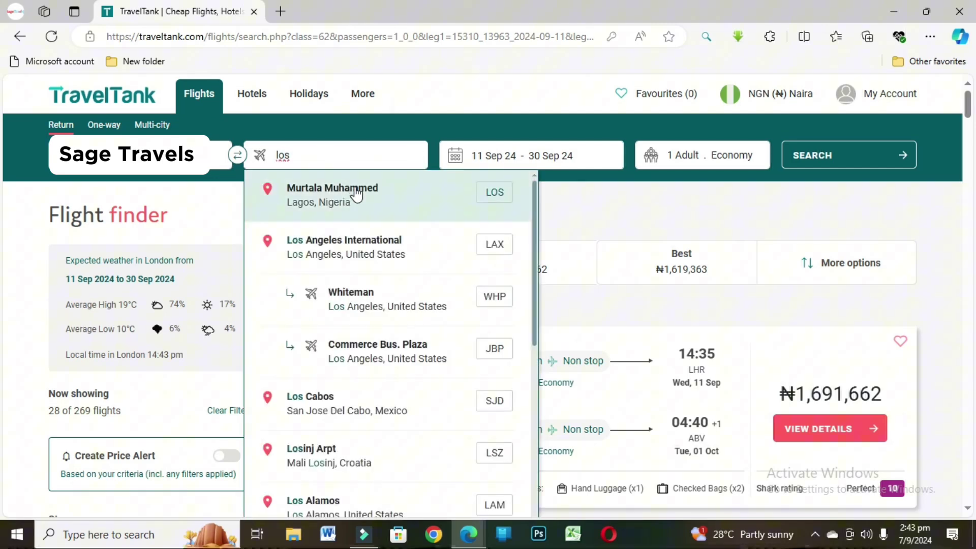
click(356, 191)
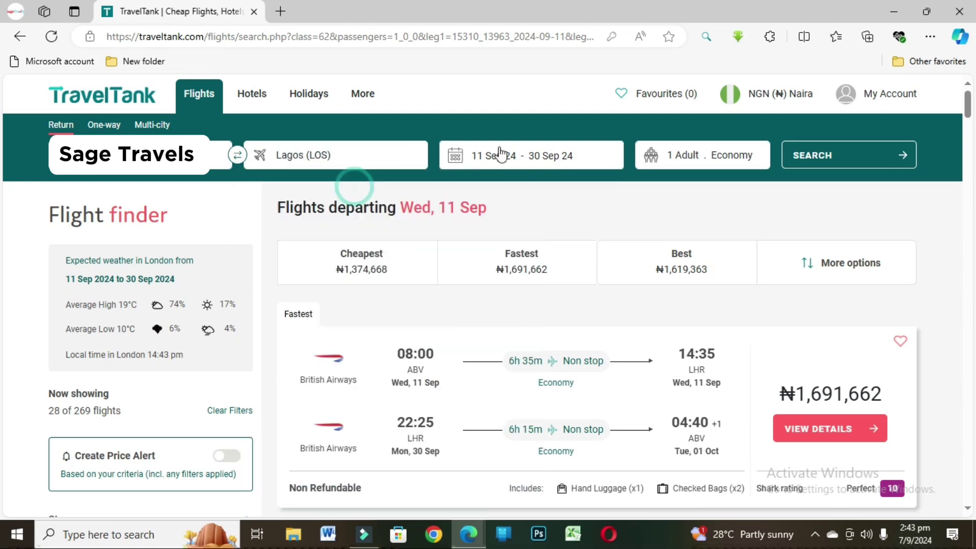
click(548, 161)
click(447, 381)
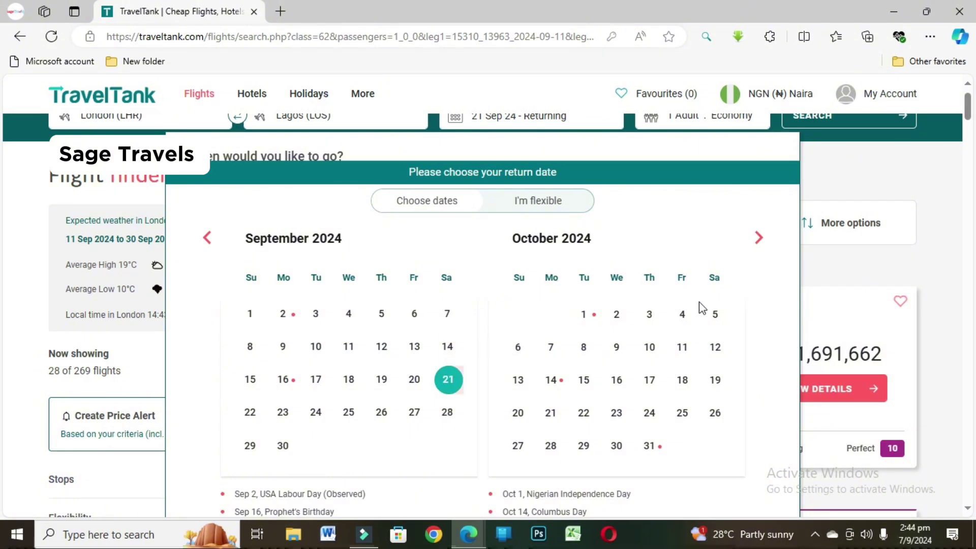
click(714, 316)
Search and compare: Turkish Airlines cheapest at ₦1,360,364, British Airways best at ₦1,716,421
scroll(569, 224, up, 2)
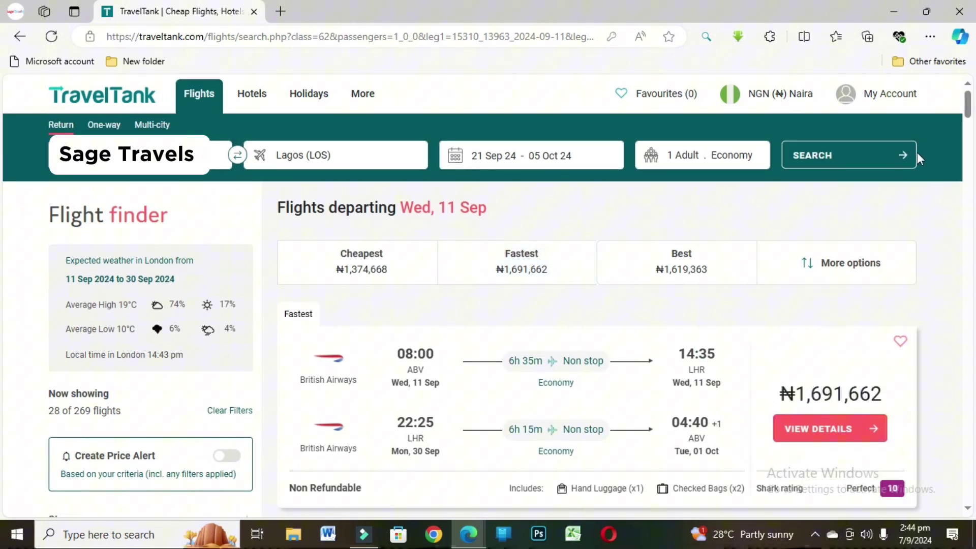
click(854, 154)
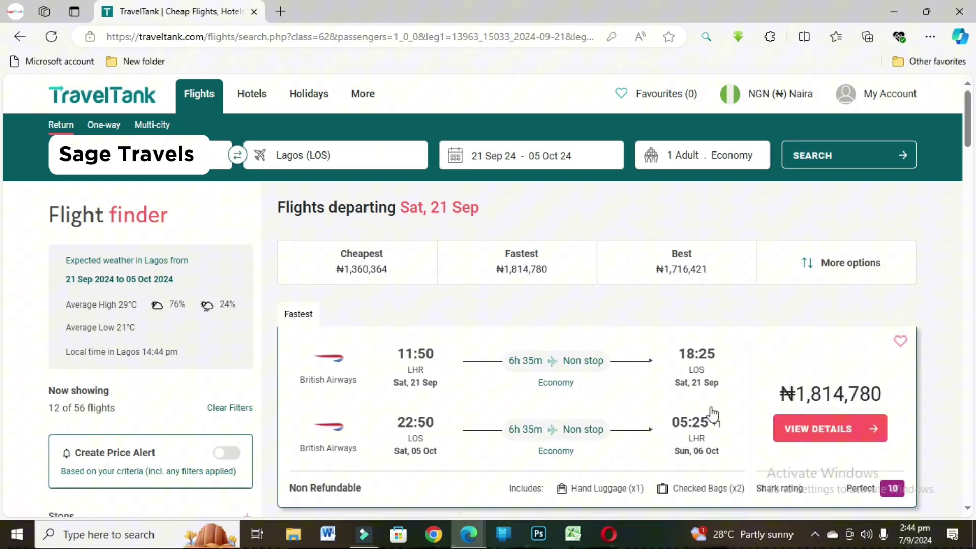
scroll(710, 427, down, 6)
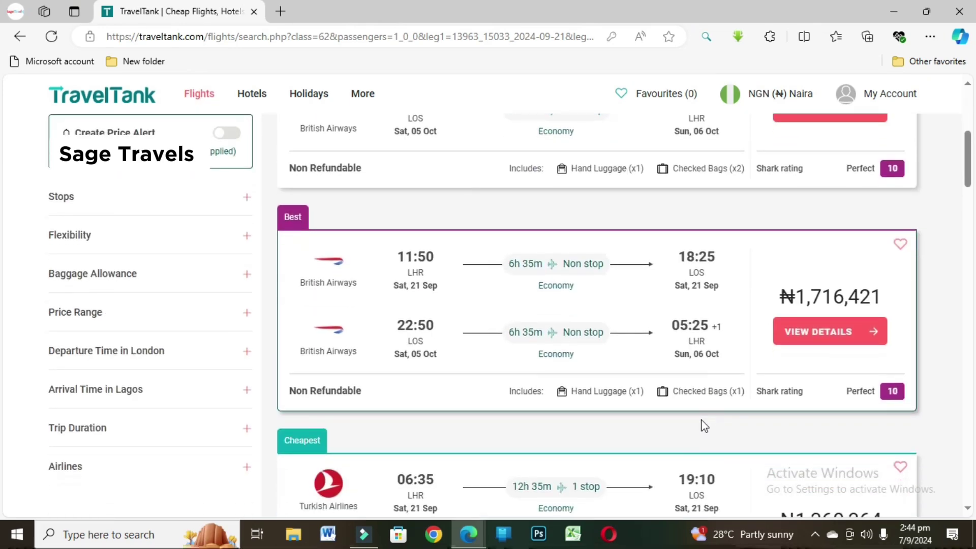
scroll(764, 378, down, 2)
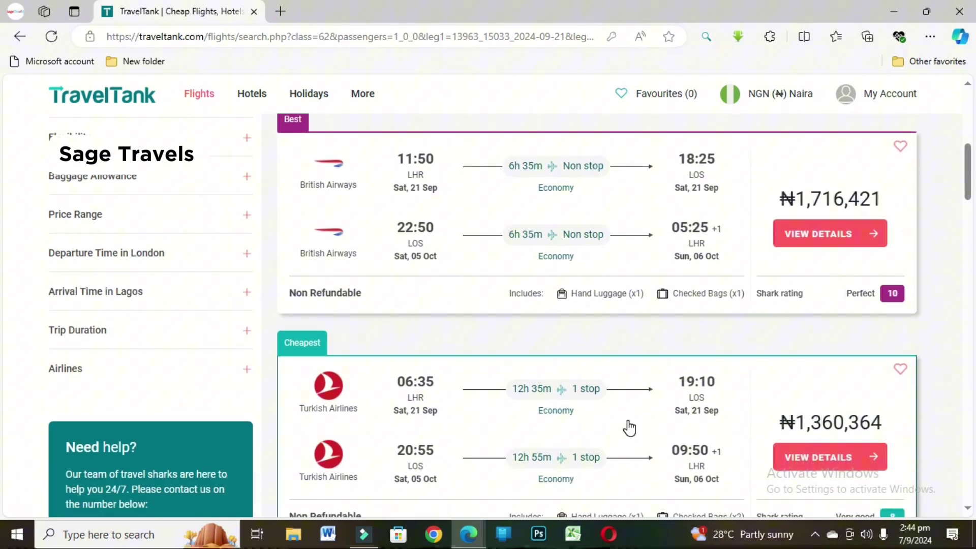
Search return flights to London Gatwick for 7–23 October
click(363, 535)
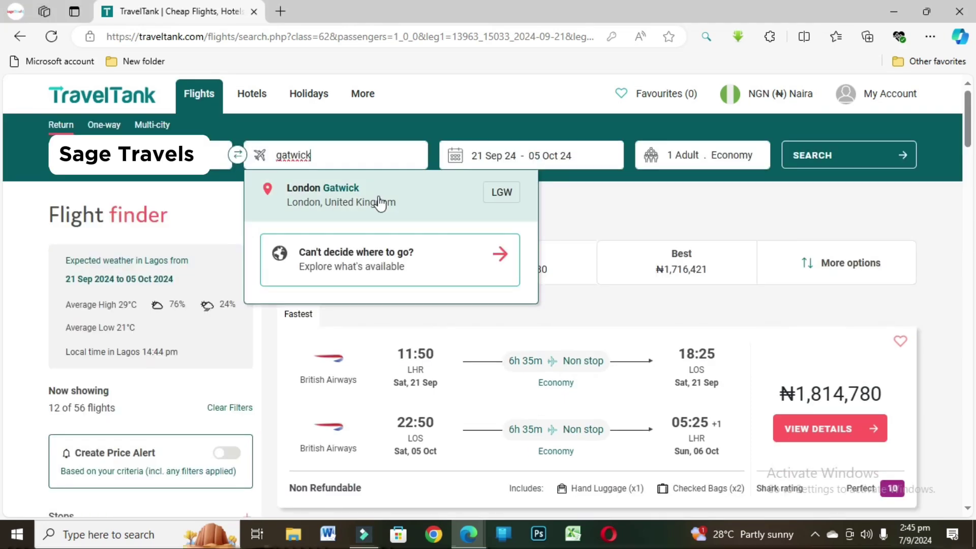
click(377, 200)
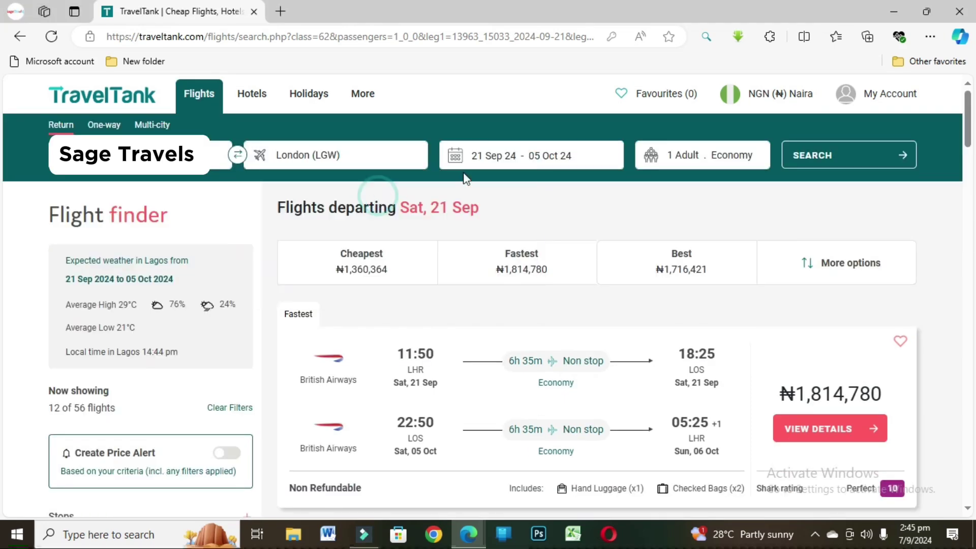
click(514, 158)
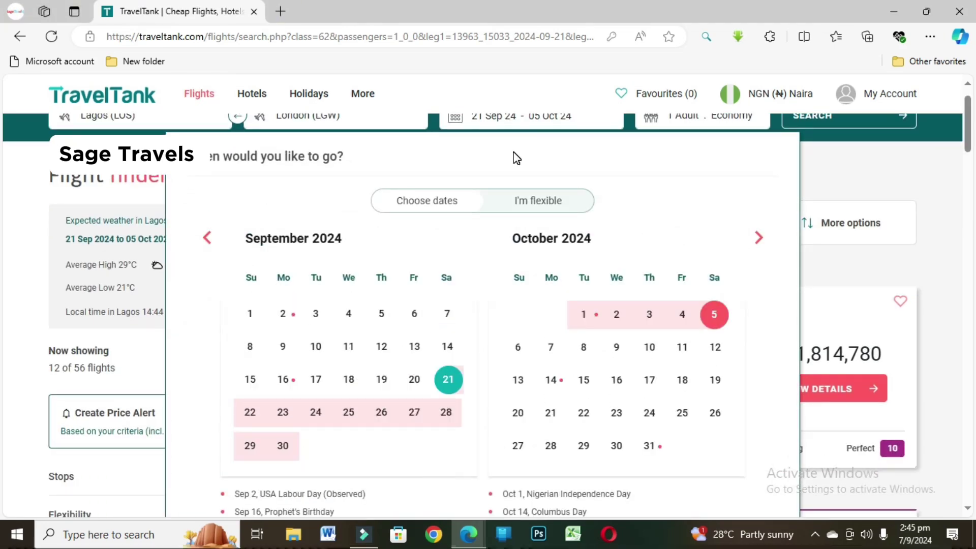
click(550, 348)
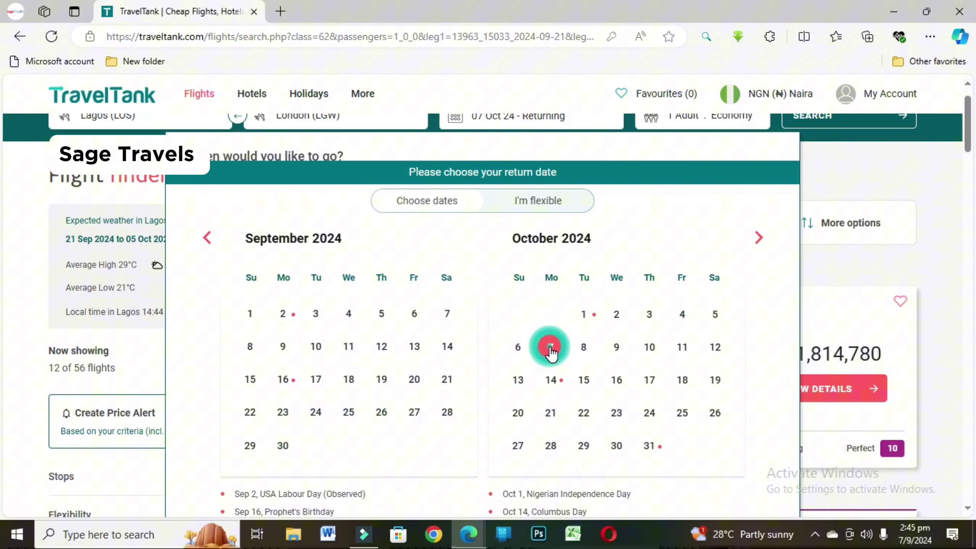
click(616, 412)
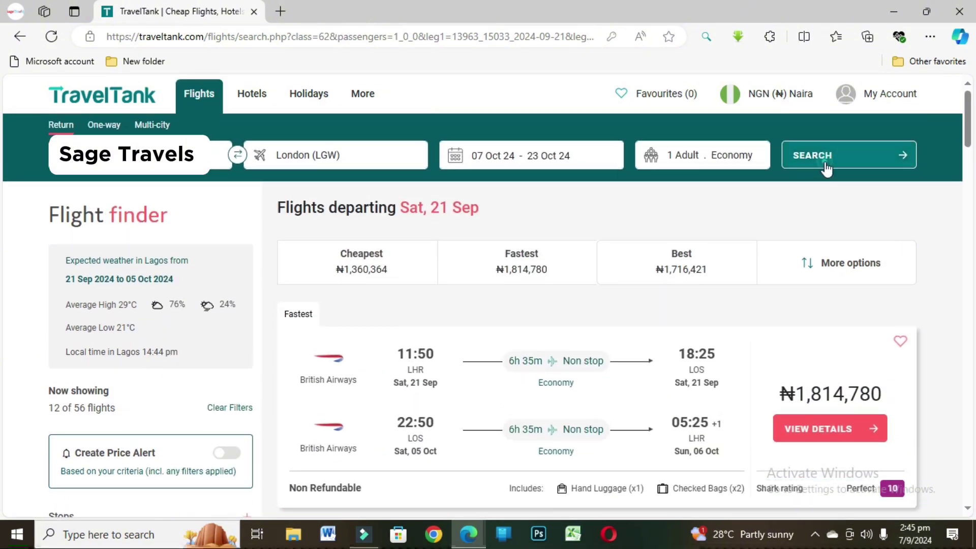
click(813, 155)
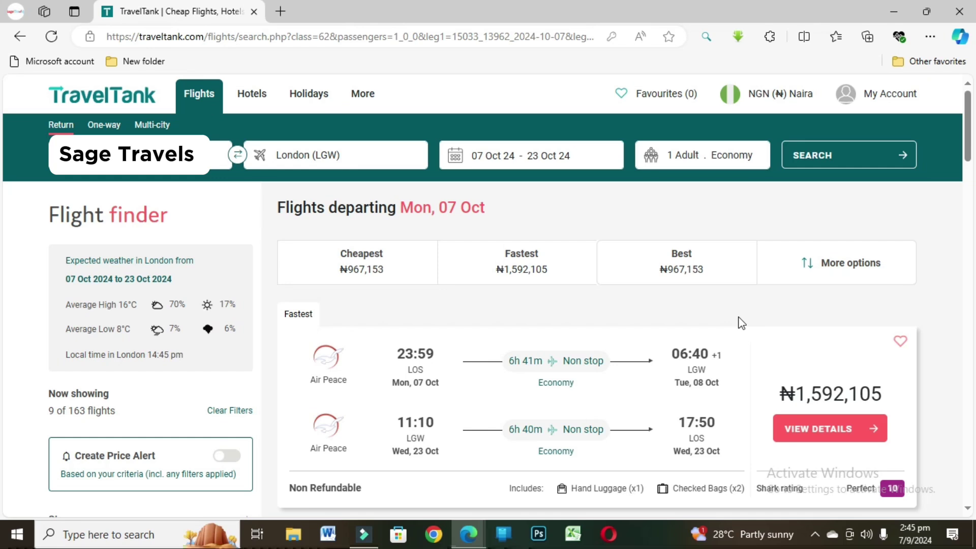
Compare results: Royal Air Maroc cheapest at ₦967,153, Air Peace non-stop fastest at ₦1,592,105
scroll(738, 316, down, 1)
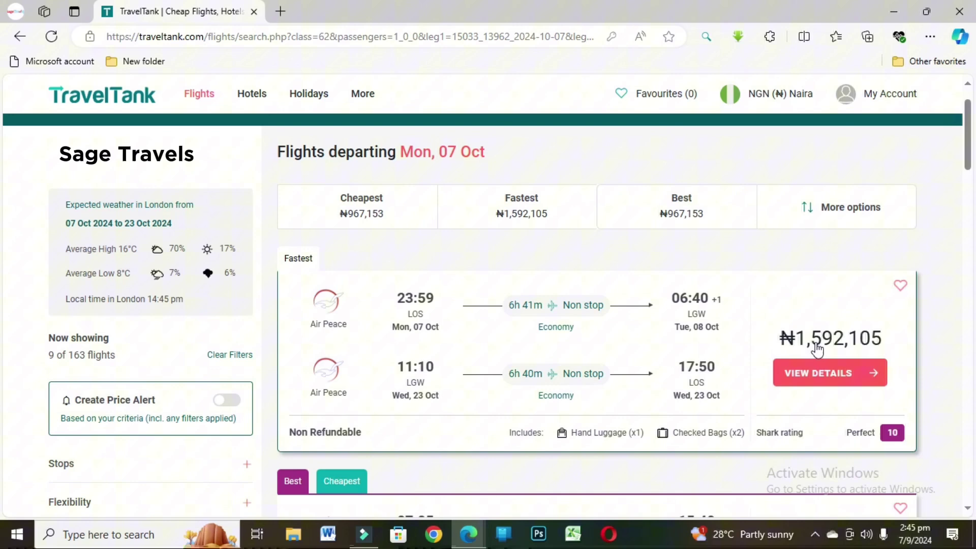
scroll(818, 350, down, 3)
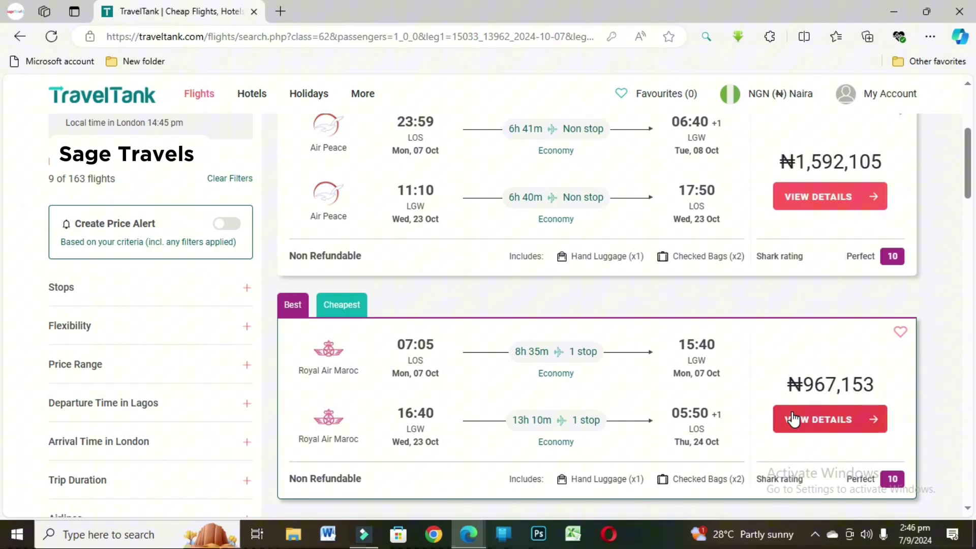
scroll(792, 419, up, 10)
Search Lagos–Heathrow return flights for 12–24 October
click(498, 153)
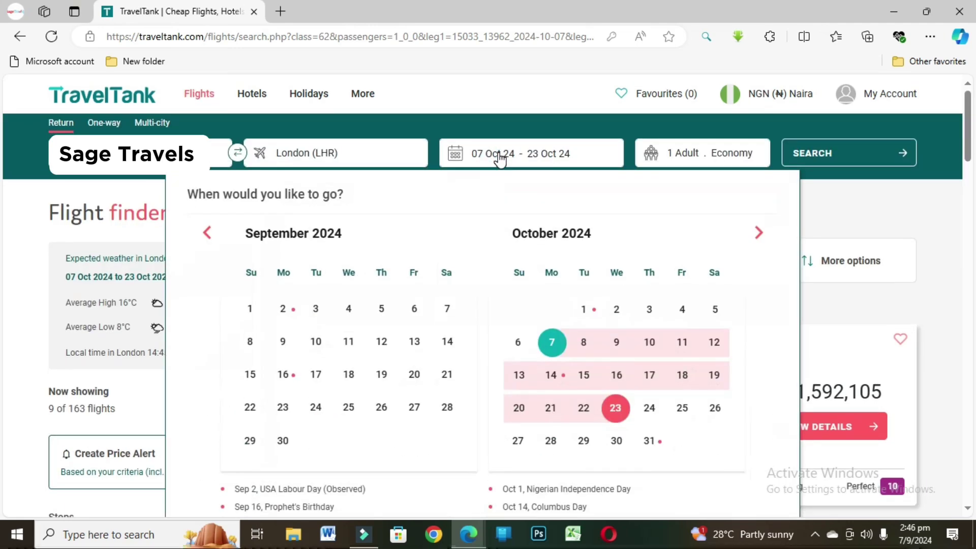
click(714, 341)
click(649, 409)
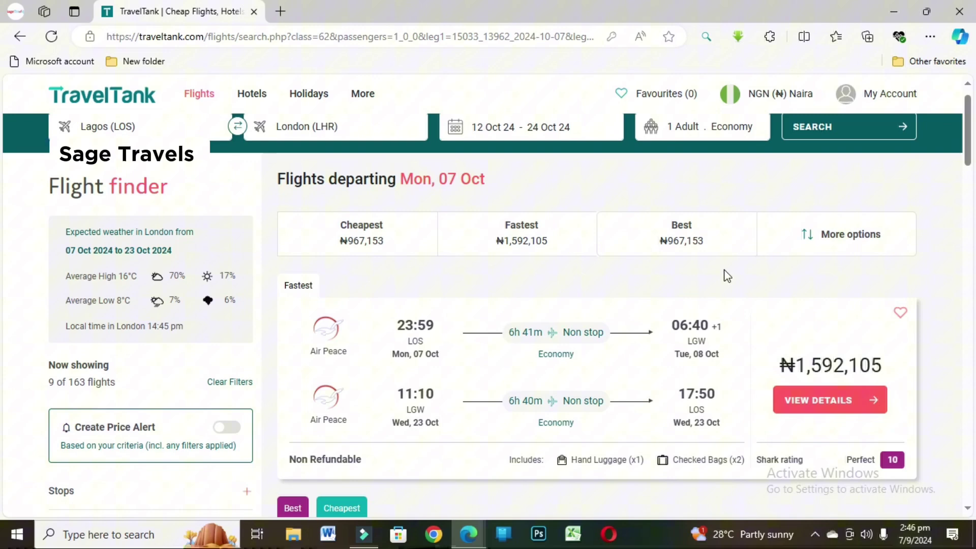
scroll(762, 239, up, 1)
click(841, 160)
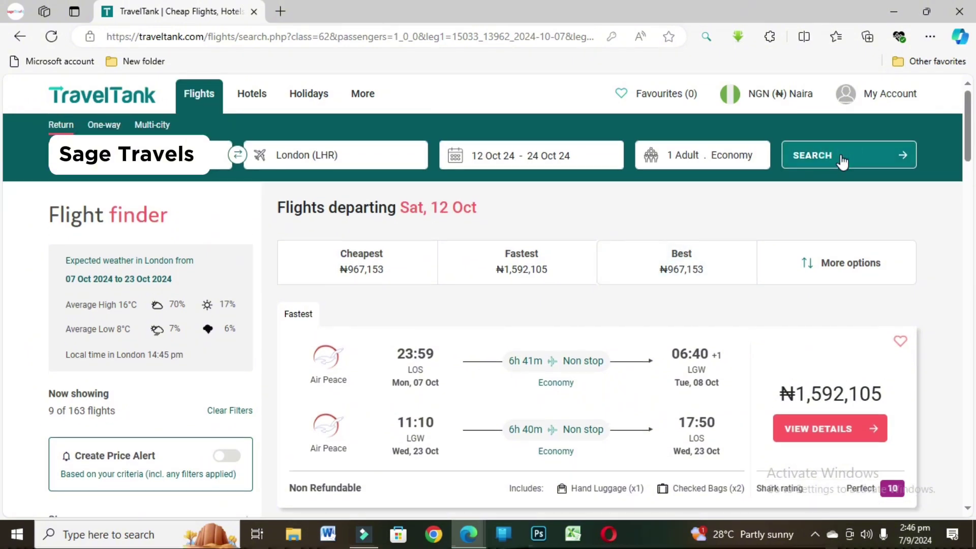
Scroll to Virgin Atlantic best at ₦1,648,318 and Royal Air Maroc cheapest at ₦1,022,239
scroll(762, 316, down, 2)
scroll(732, 354, down, 3)
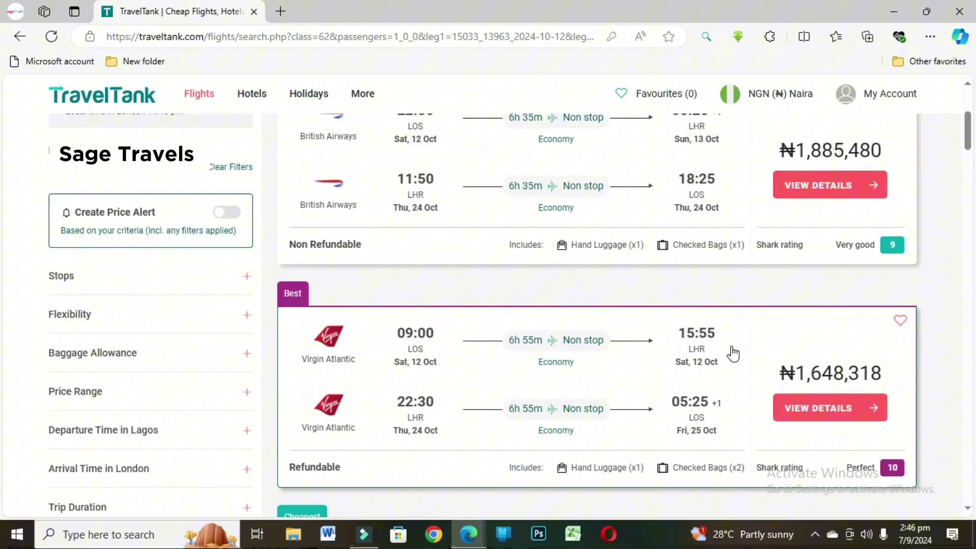
scroll(684, 367, down, 5)
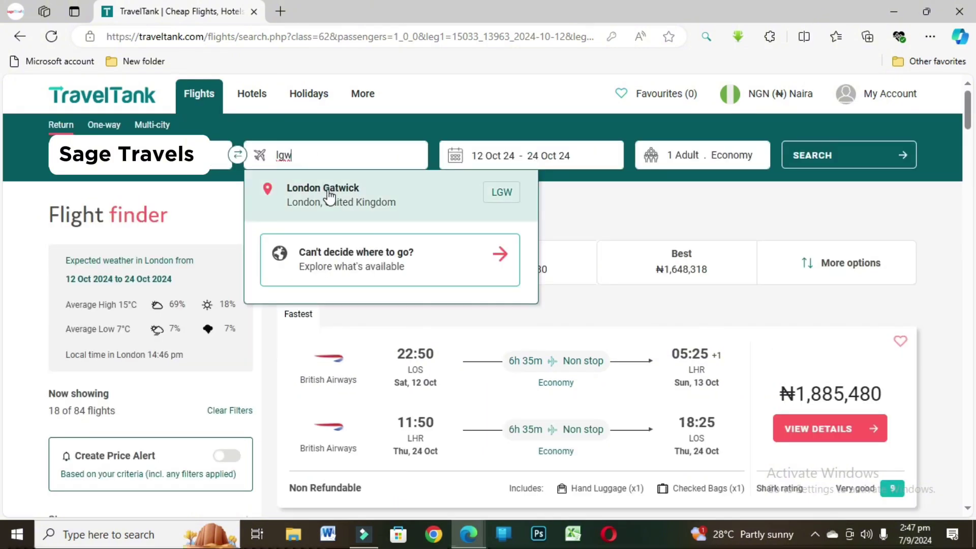
Search Abuja–London Gatwick return flights for 9–28 October
click(329, 194)
click(503, 156)
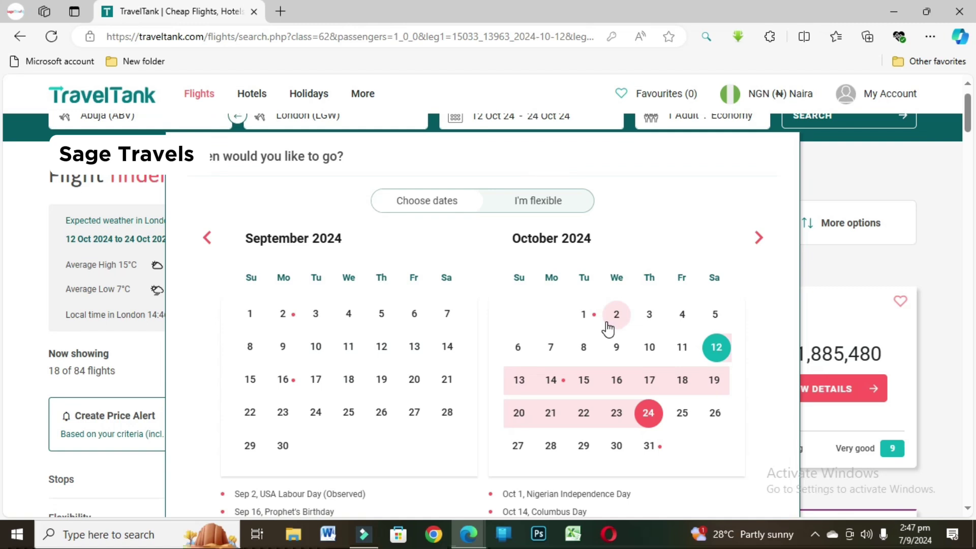
click(617, 347)
click(562, 440)
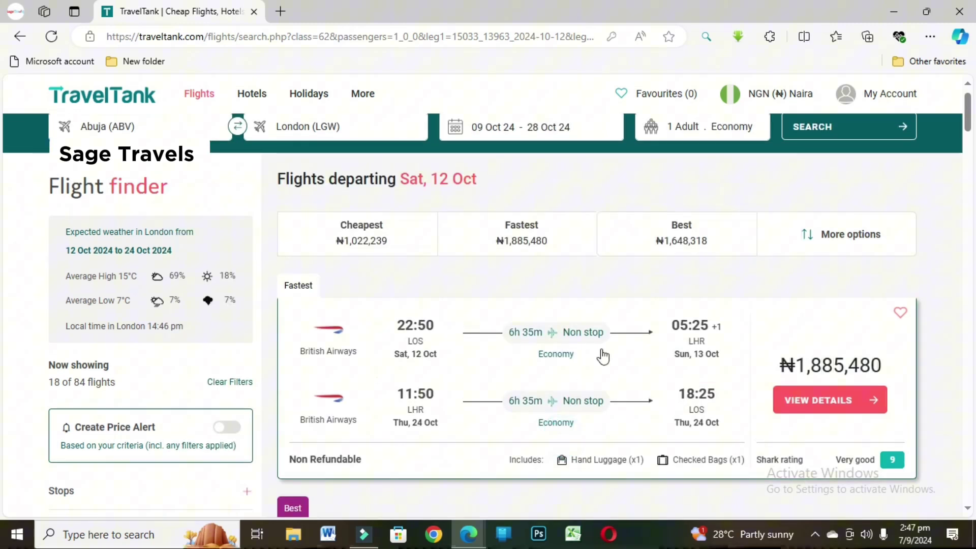
click(854, 170)
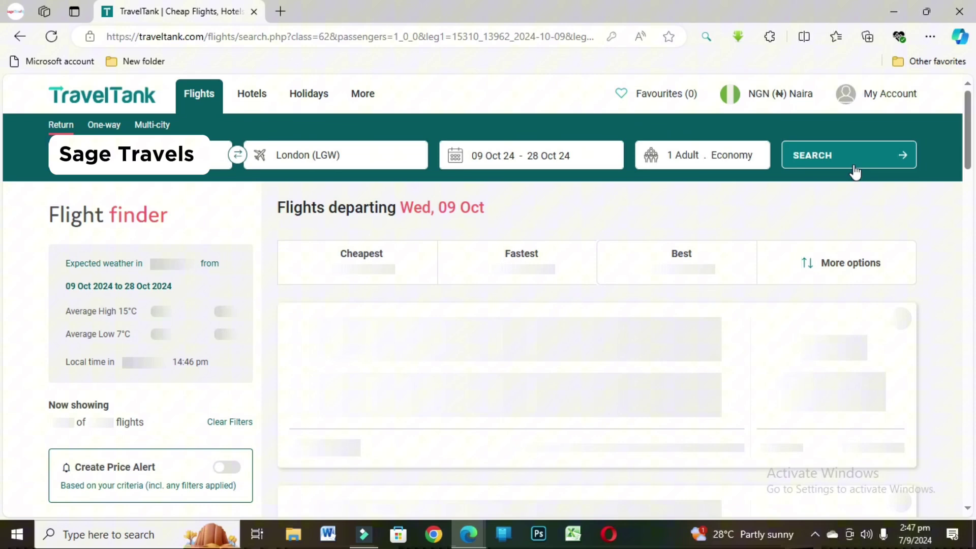
View details of the Ethiopian Airlines fare, cheapest at ₦1,154,738
scroll(831, 389, down, 2)
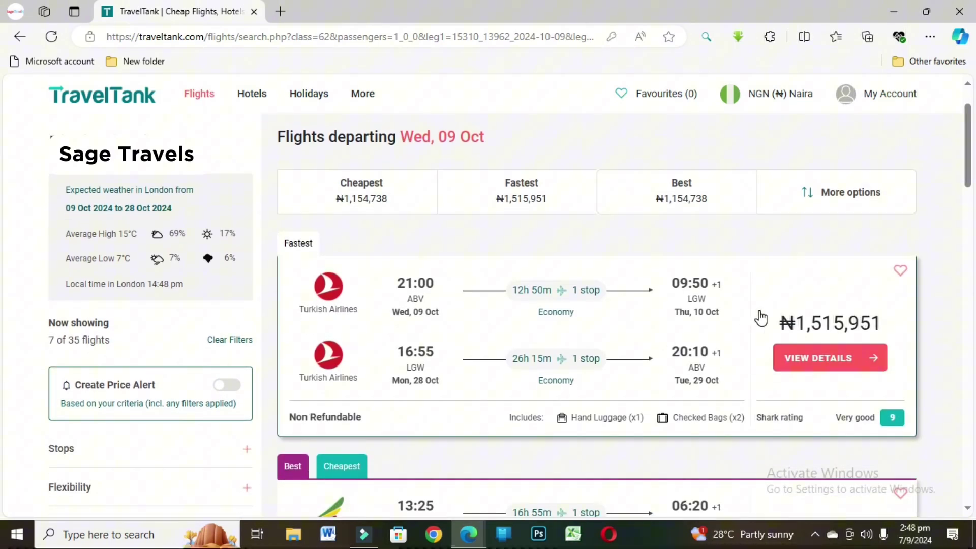
scroll(761, 318, down, 5)
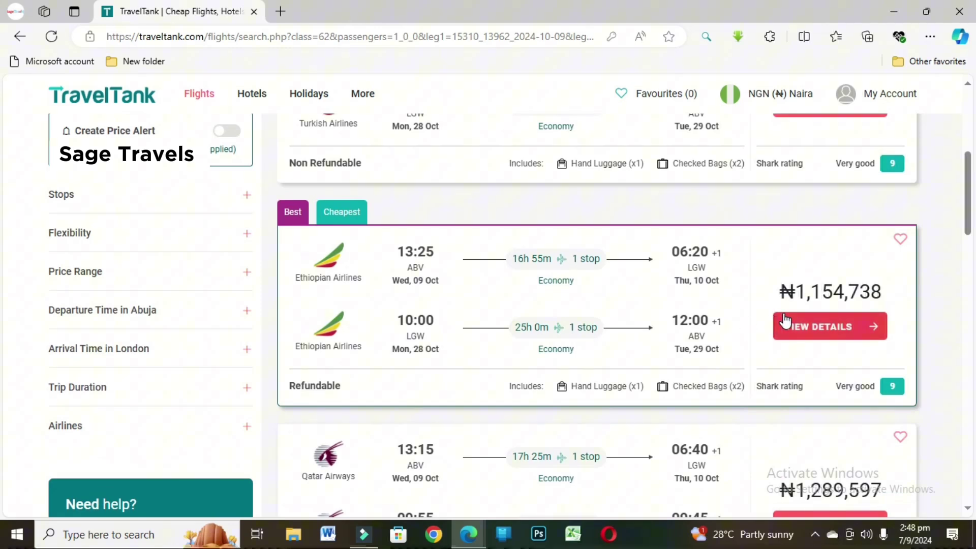
scroll(786, 319, down, 3)
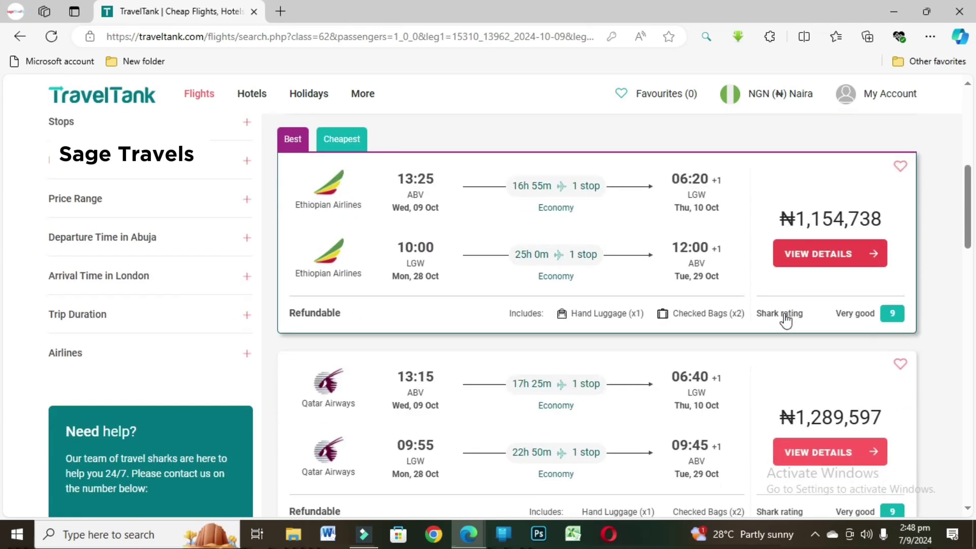
scroll(795, 338, up, 3)
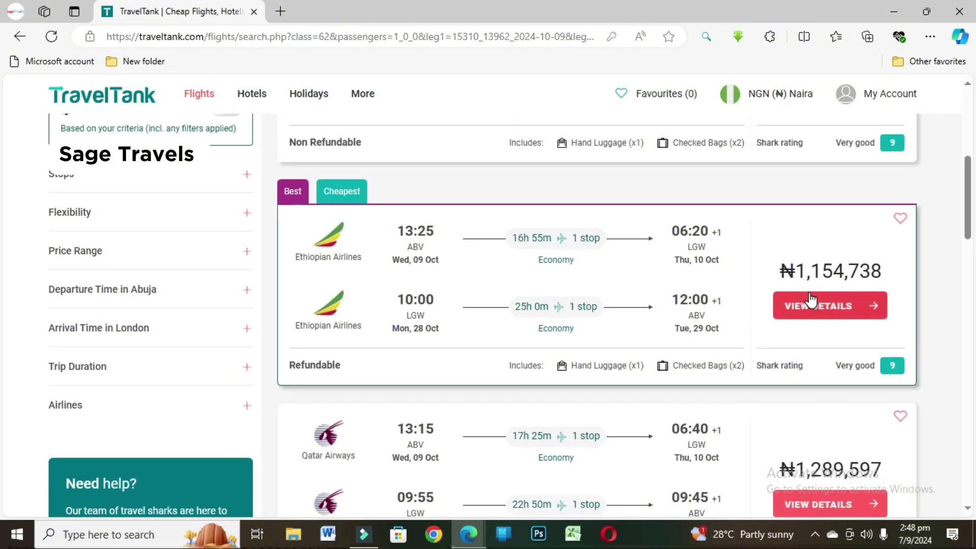
click(811, 300)
scroll(811, 297, up, 1)
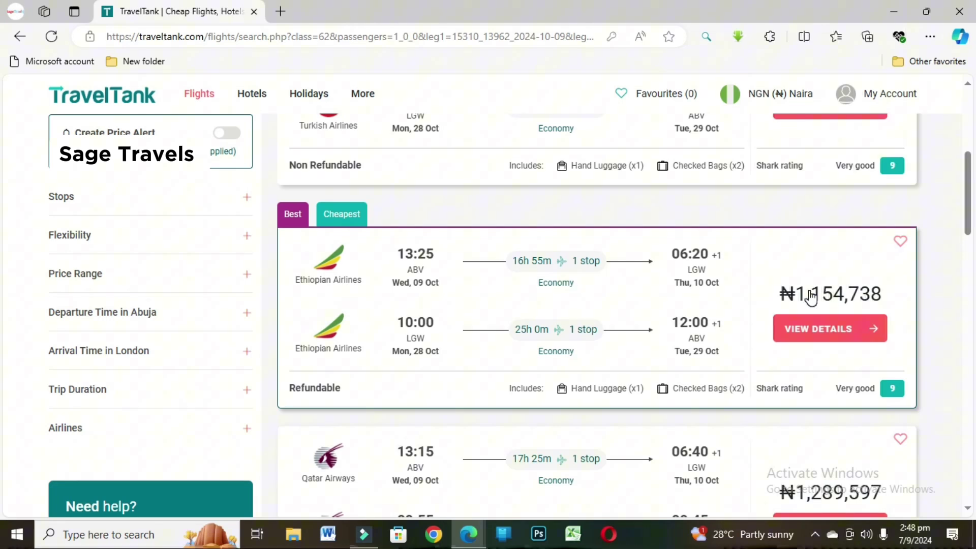
scroll(811, 296, down, 3)
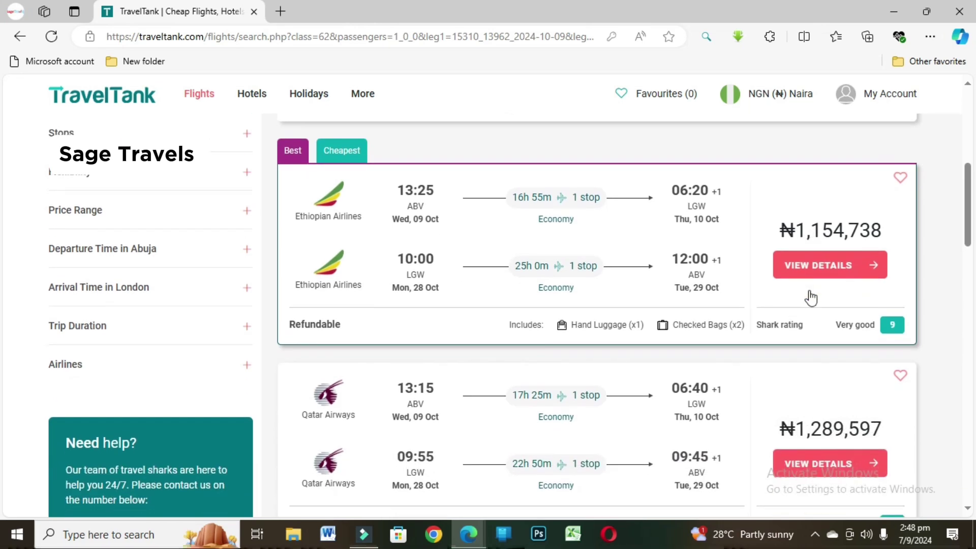